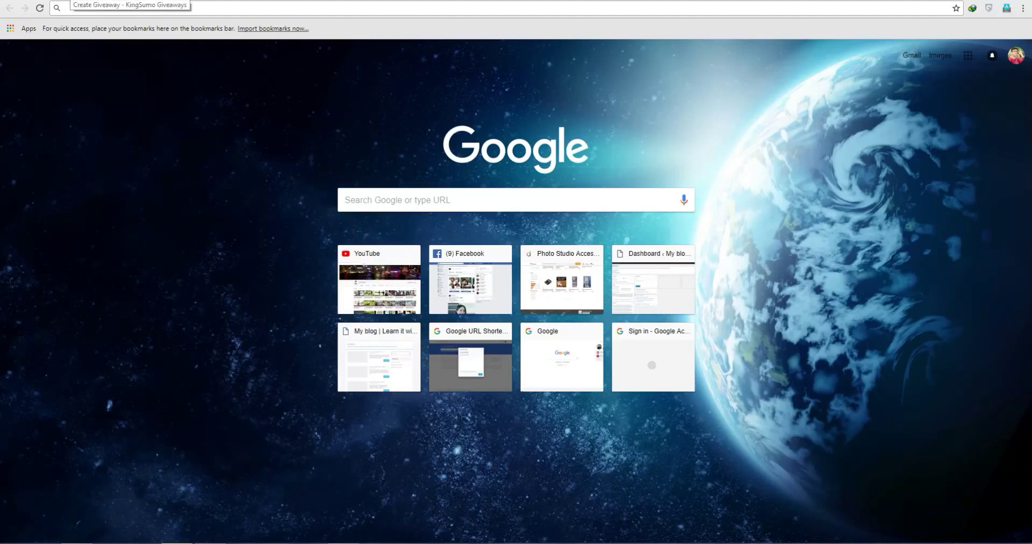
Bring up KingSumo's Create Giveaway page and look through its form as far as the sharing section.
click(73, 1)
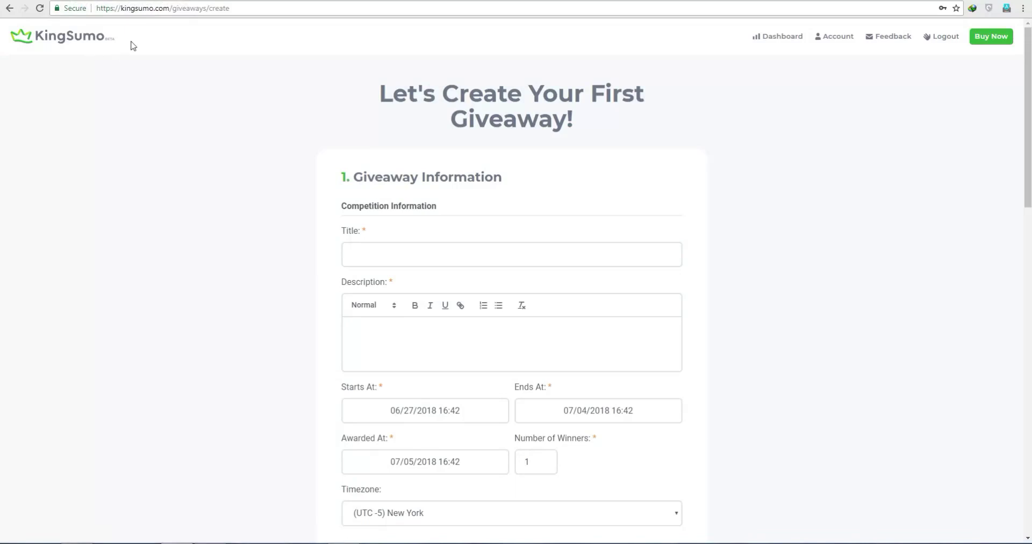
drag(126, 47, 51, 41)
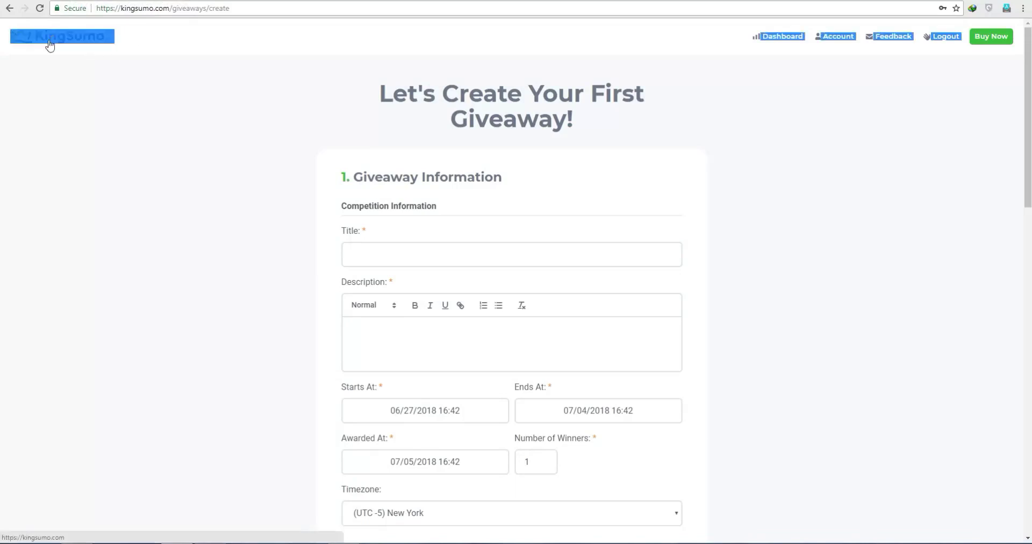
click(73, 57)
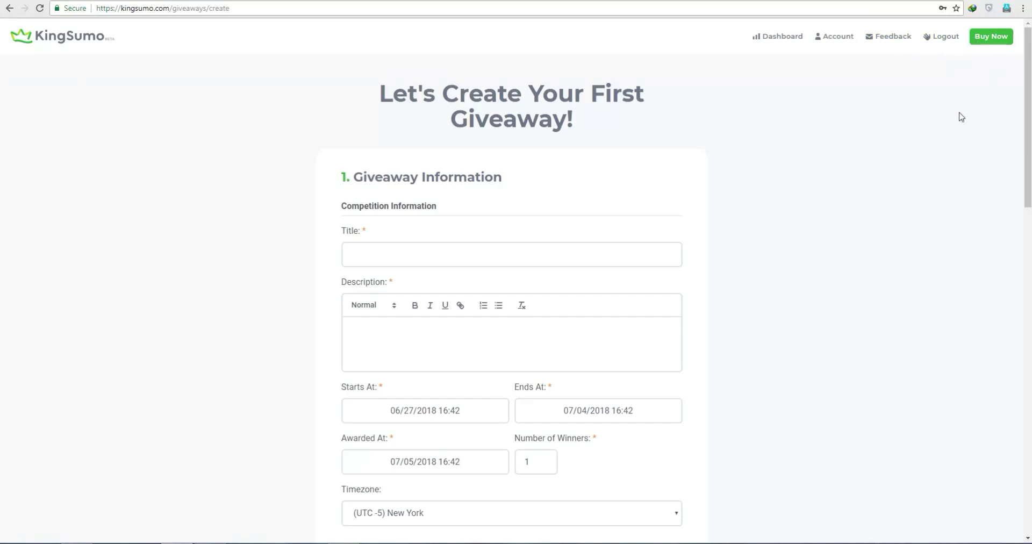
scroll(2, 250, down, 9)
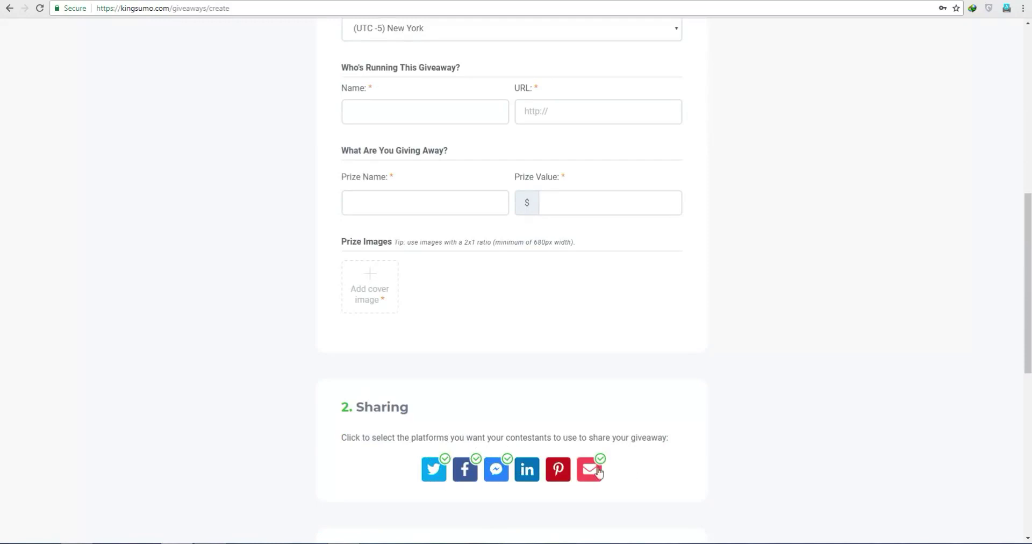
scroll(430, 445, up, 2)
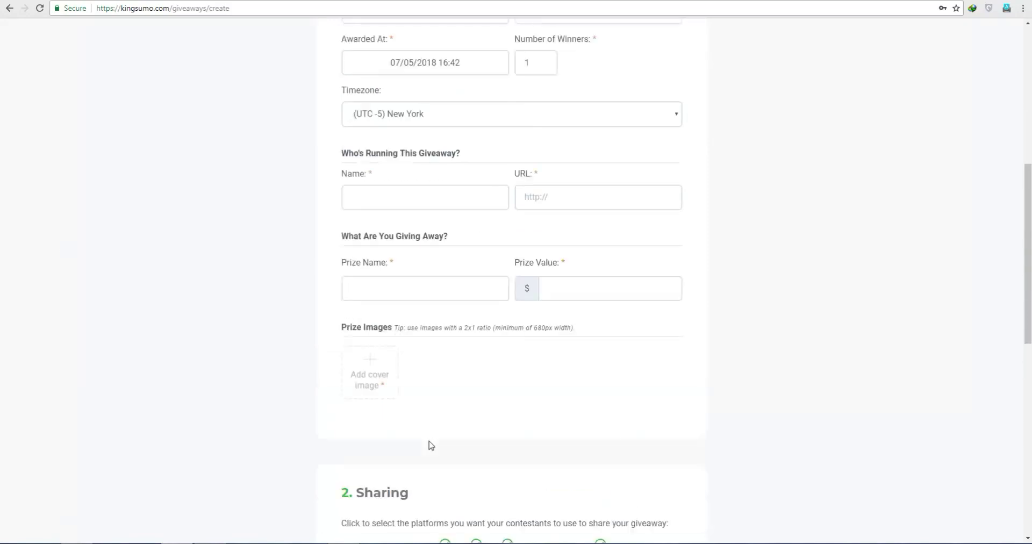
scroll(430, 445, up, 8)
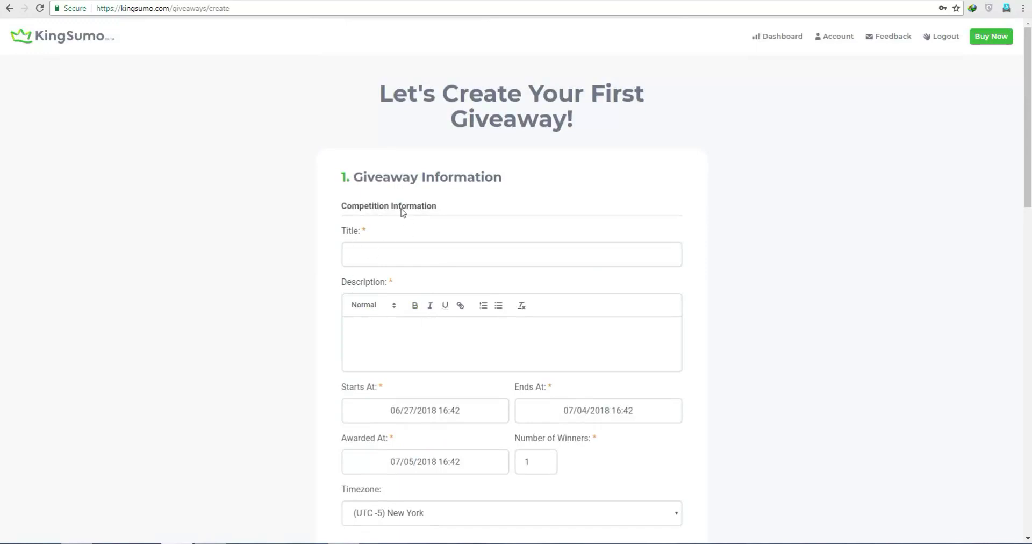
Enter "My first Give awy" as the giveaway's title and place the cursor in the description.
click(390, 246)
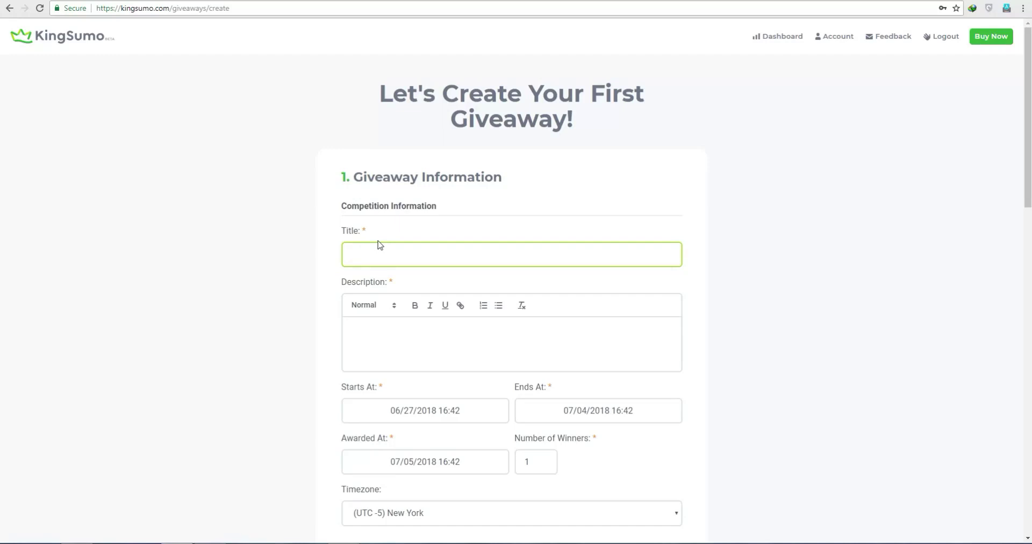
text(My first Give awy)
click(375, 334)
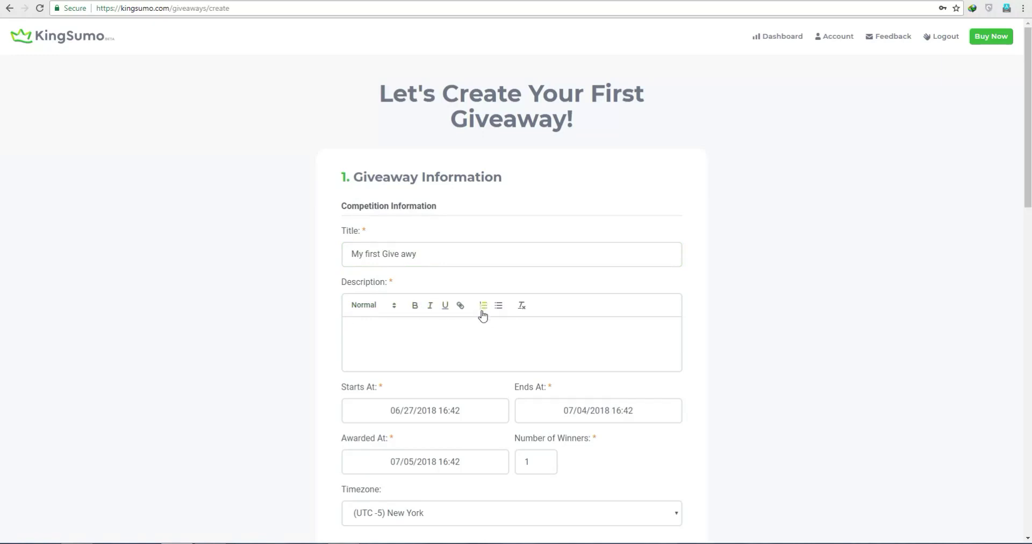
Set the giveaway to start on 06/28/2018 and end on 07/08/2018.
scroll(370, 341, down, 2)
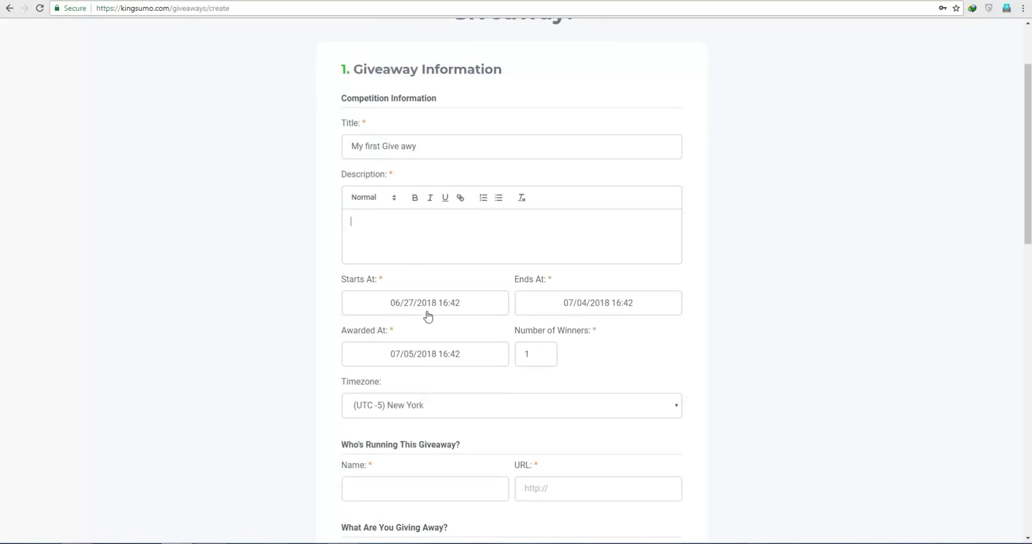
click(407, 312)
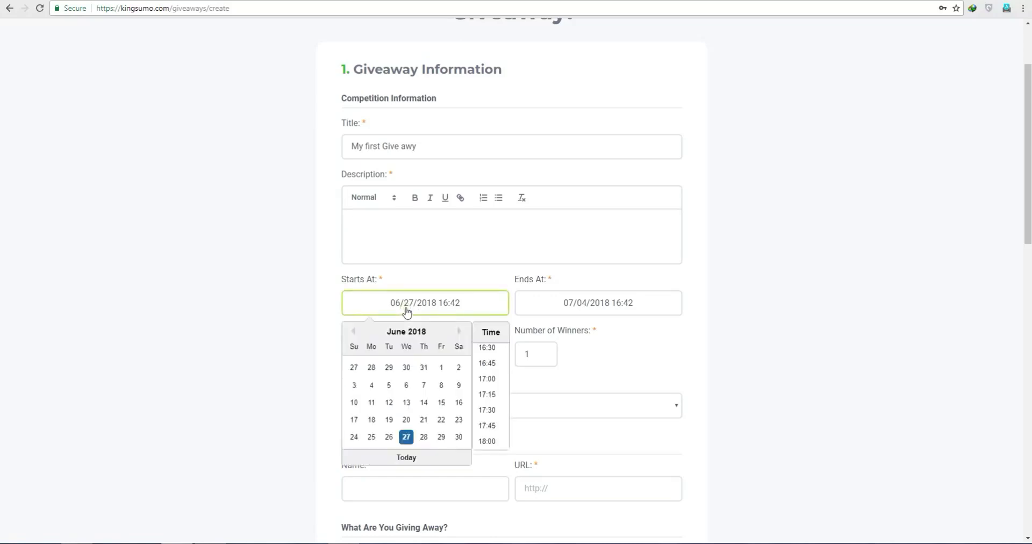
click(426, 440)
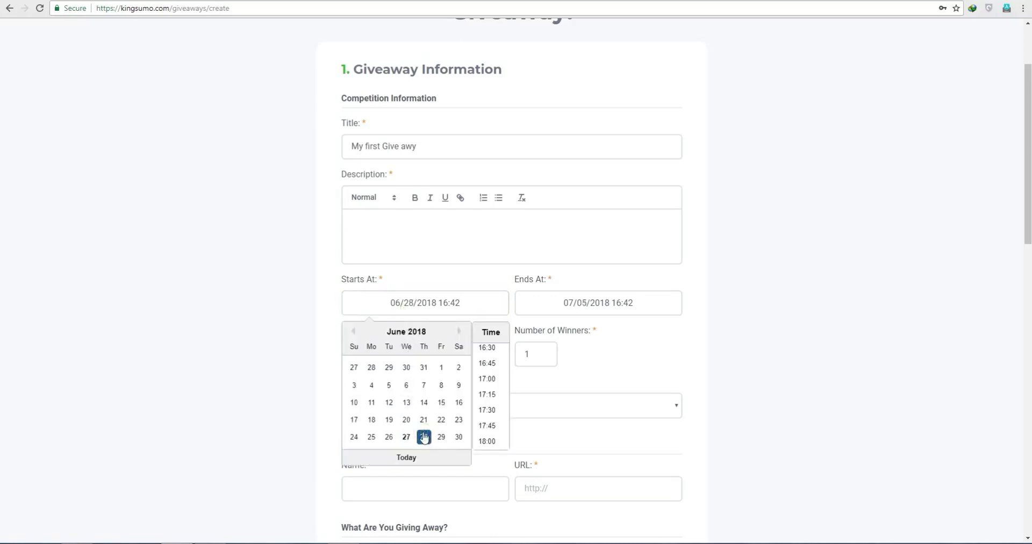
click(546, 308)
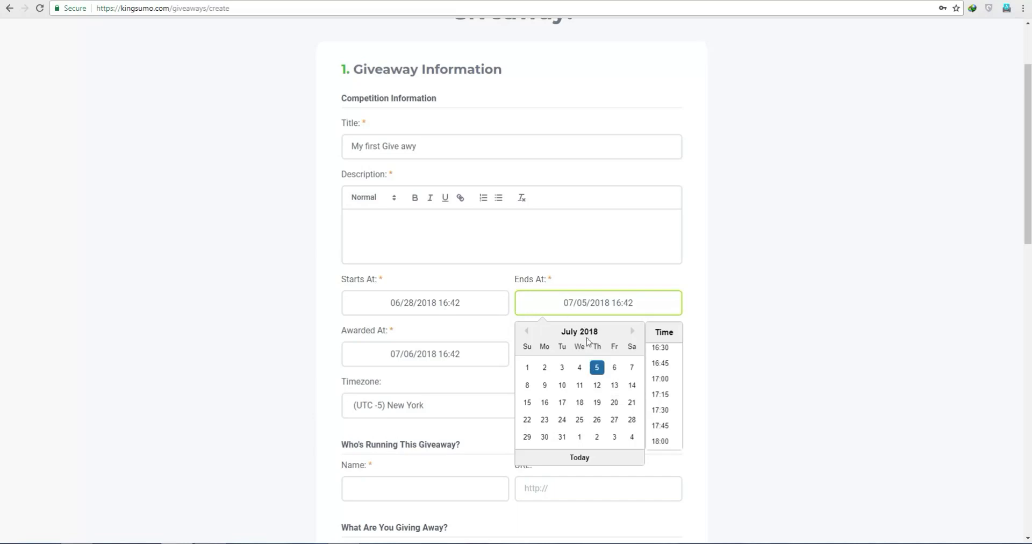
click(411, 310)
click(553, 306)
click(528, 385)
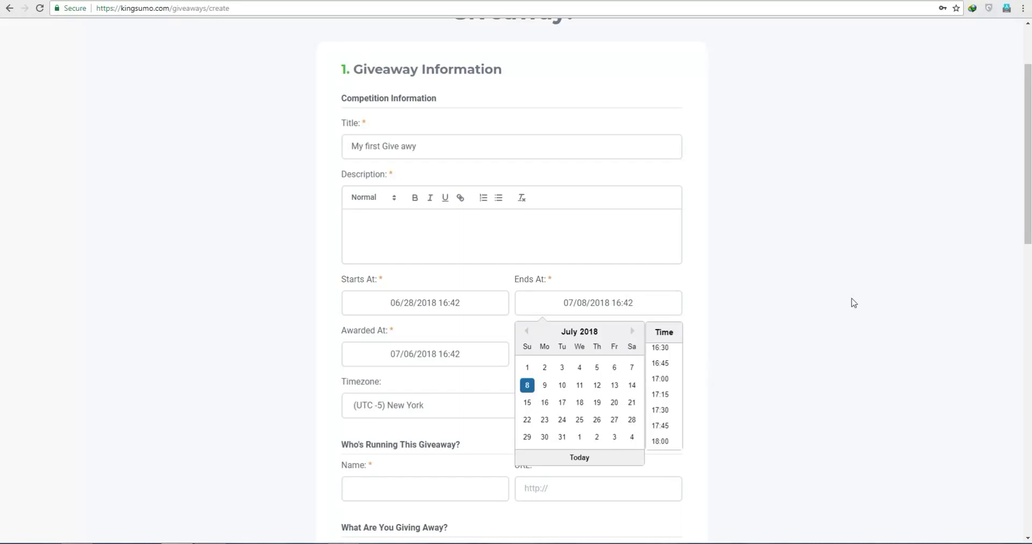
click(828, 344)
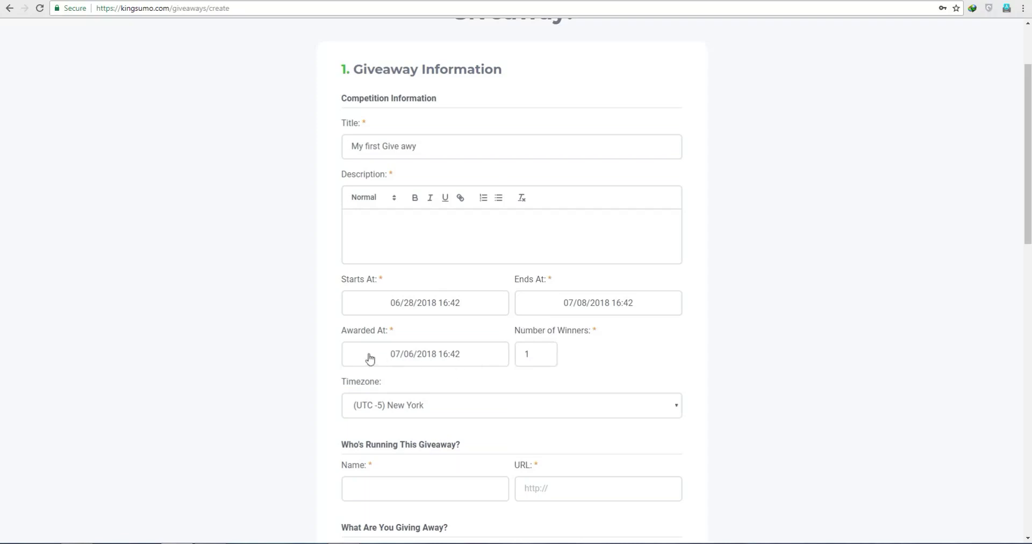
Set the giveaway's award date to 07/09/2018.
click(411, 362)
click(354, 436)
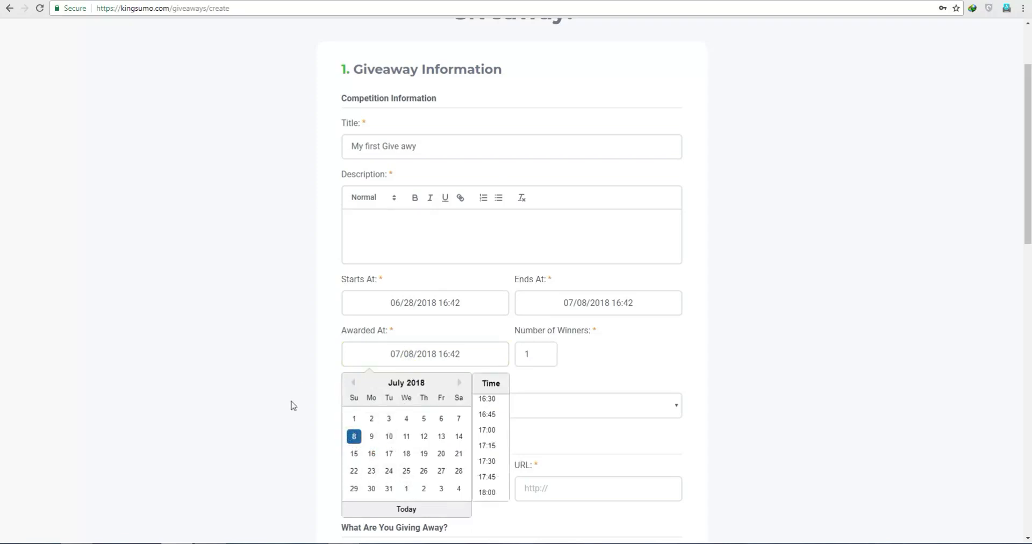
click(373, 439)
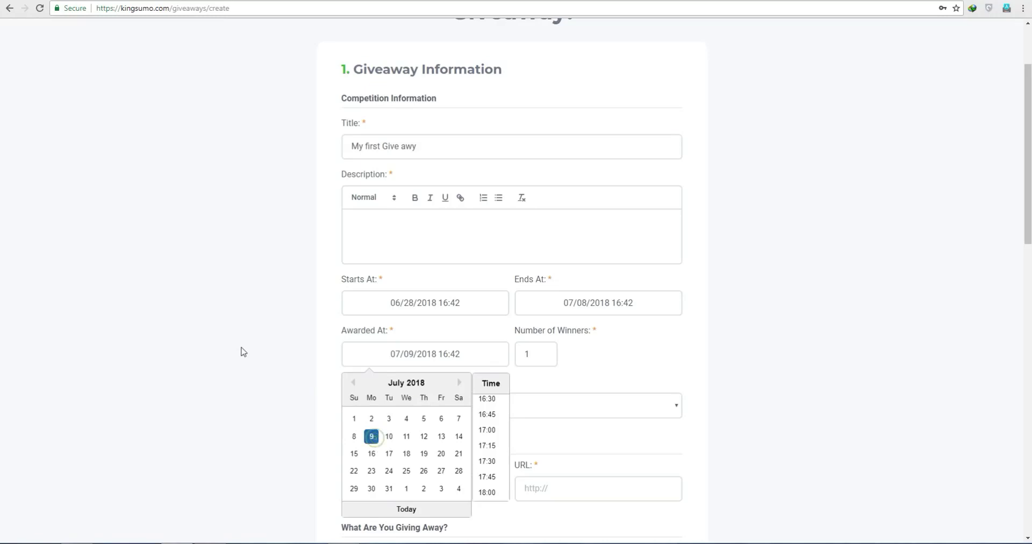
click(241, 348)
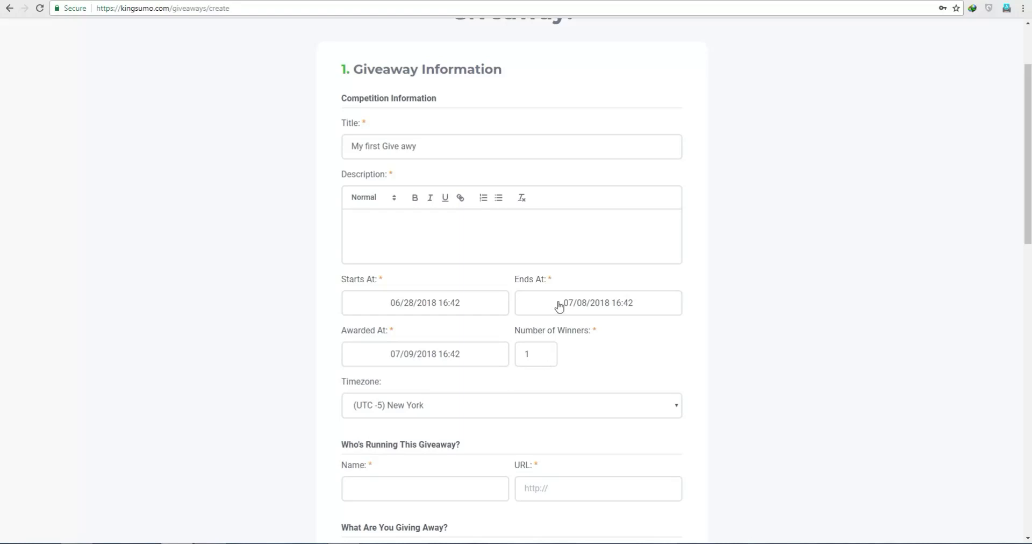
Set the number of winners to 2.
click(542, 359)
click(543, 350)
click(543, 350)
click(544, 359)
click(544, 358)
click(544, 359)
click(544, 359)
click(544, 358)
click(544, 358)
Change the giveaway's timezone to (UTC +5) Islamabad.
scroll(506, 363, down, 3)
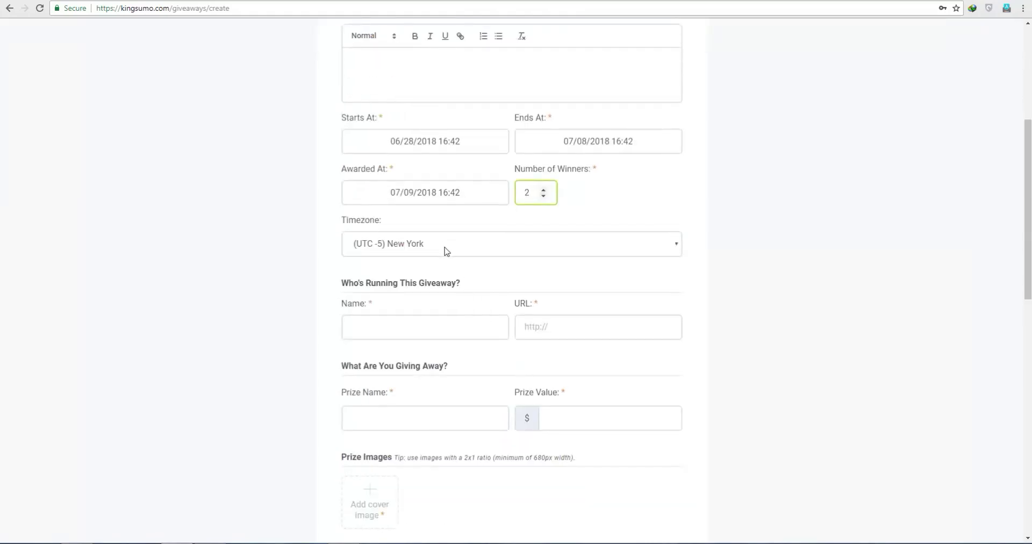
click(405, 251)
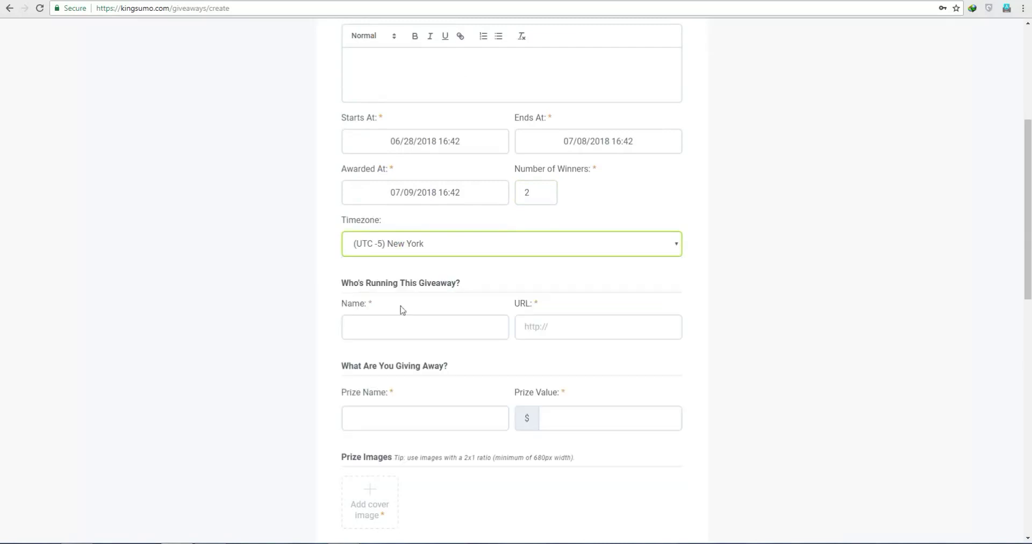
click(394, 248)
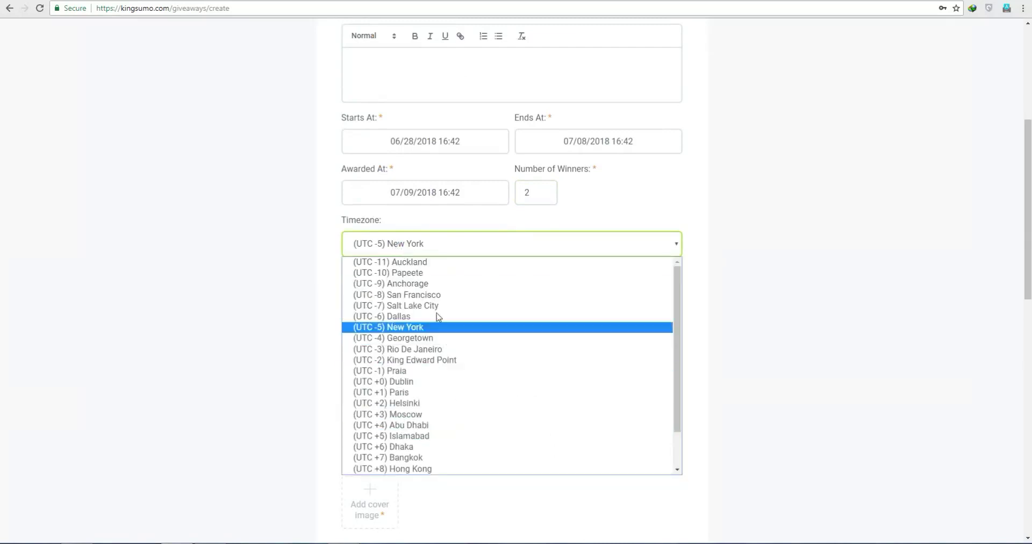
scroll(450, 280, down, 2)
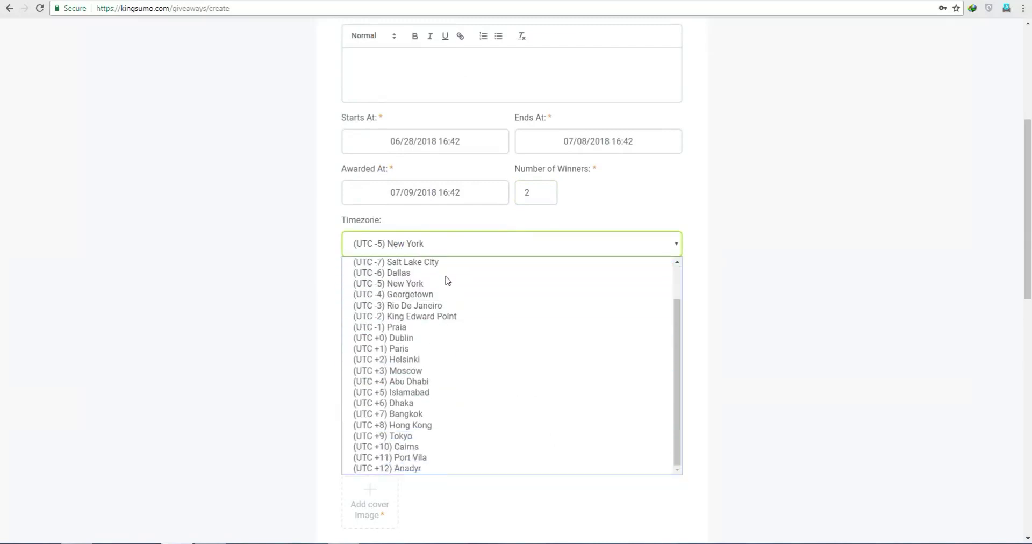
click(431, 394)
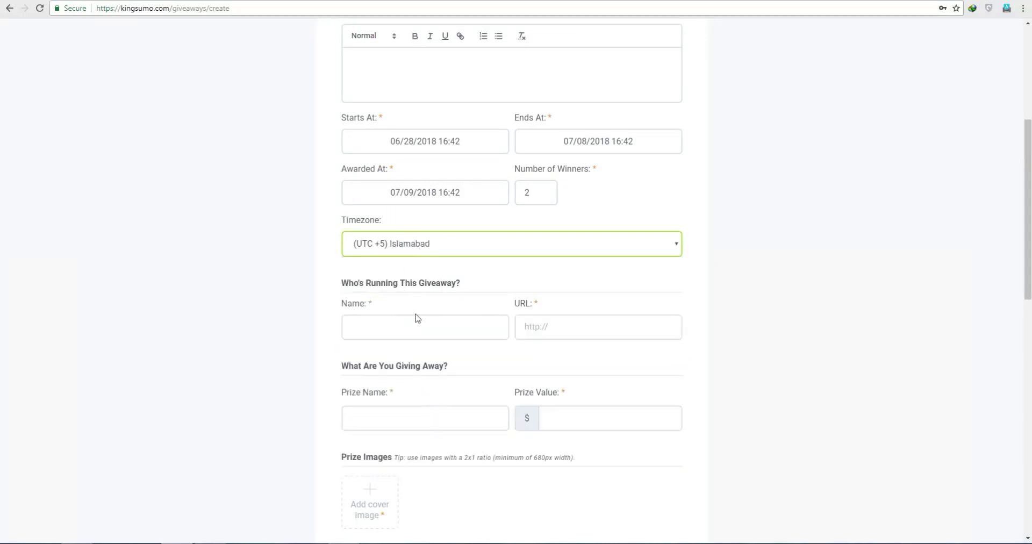
Enter the organizer's name under Who's Running This Giveaway and go to the URL field.
scroll(398, 338, down, 1)
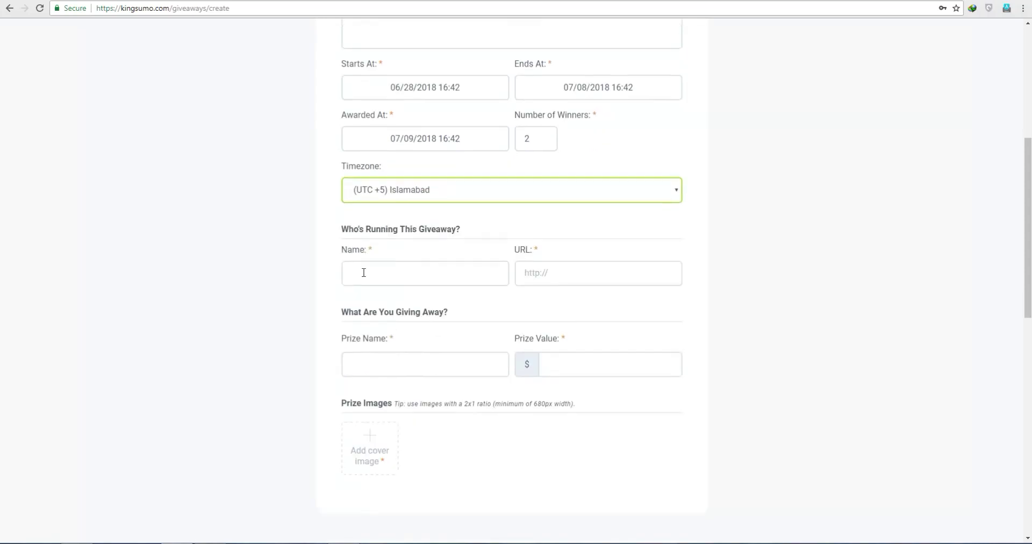
click(364, 272)
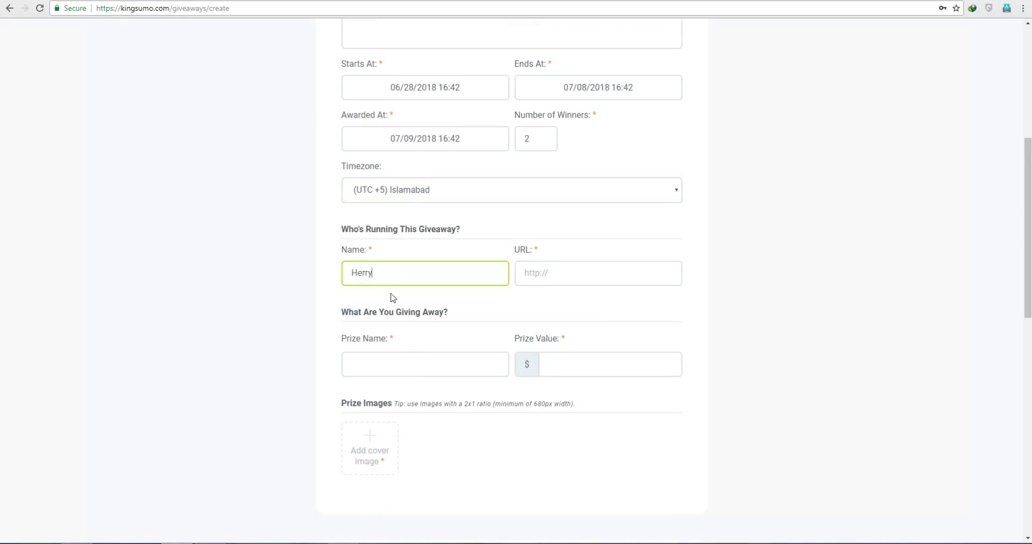
click(547, 273)
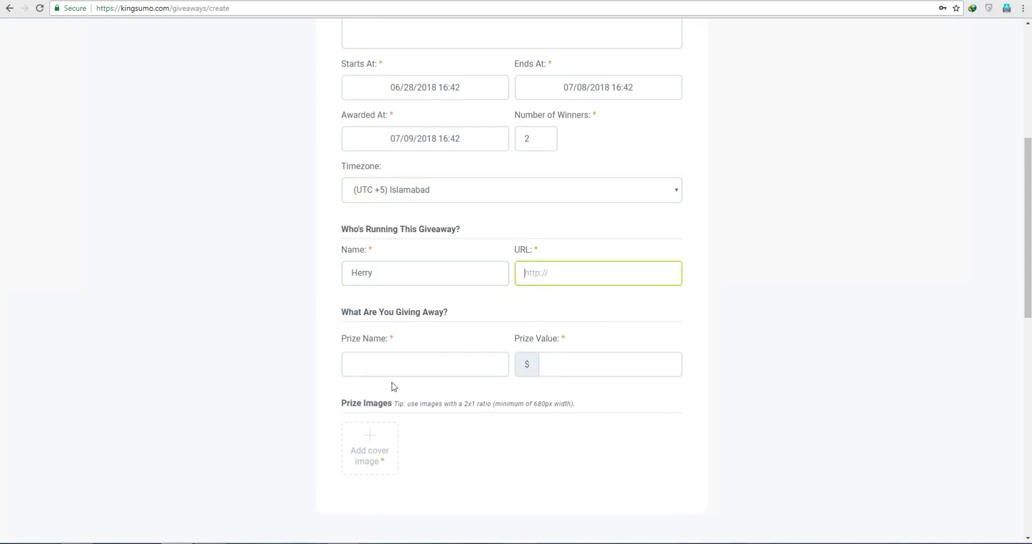
Enter Mobile Credit as the prize name and set the prize value to $2.
click(389, 366)
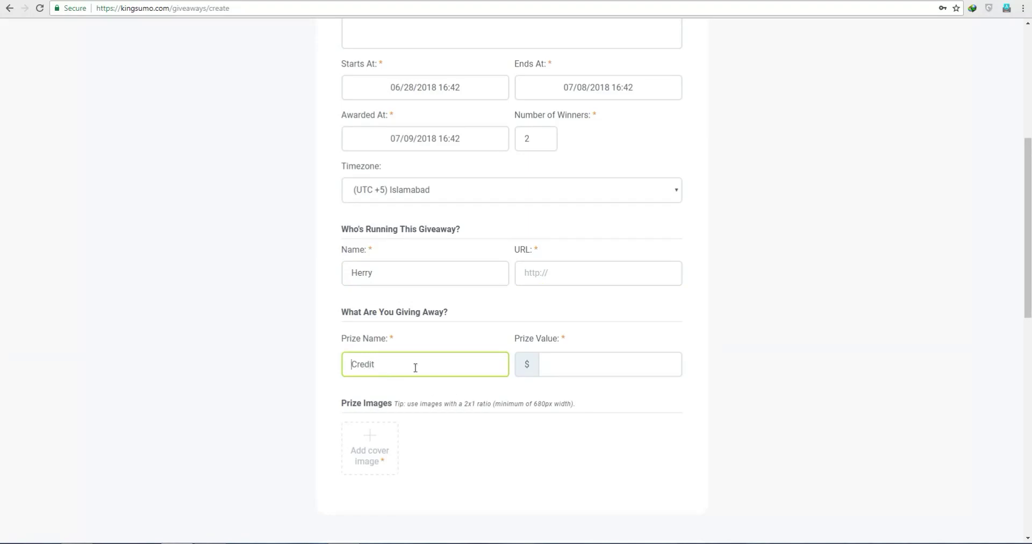
text(Mobile)
click(583, 366)
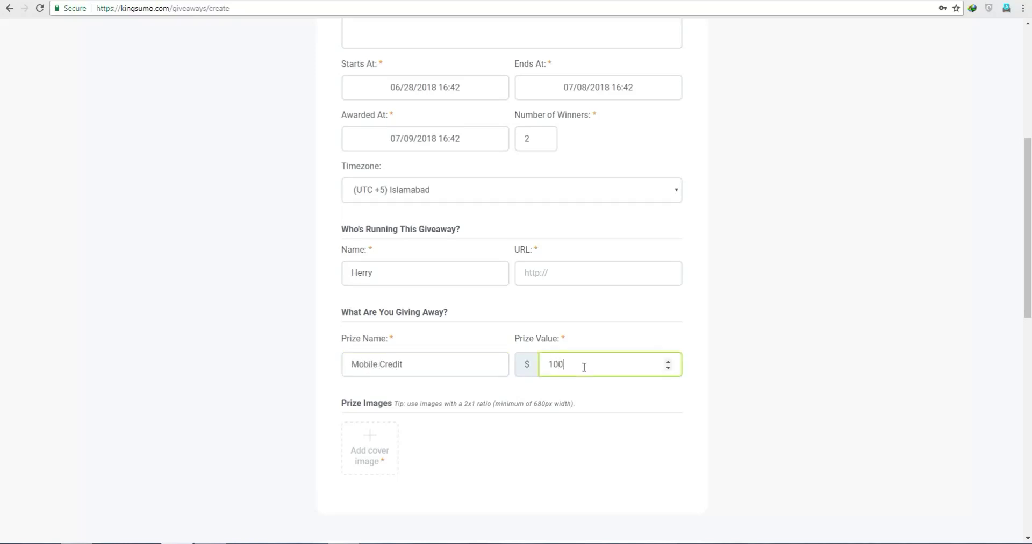
click(668, 368)
scroll(462, 411, down, 1)
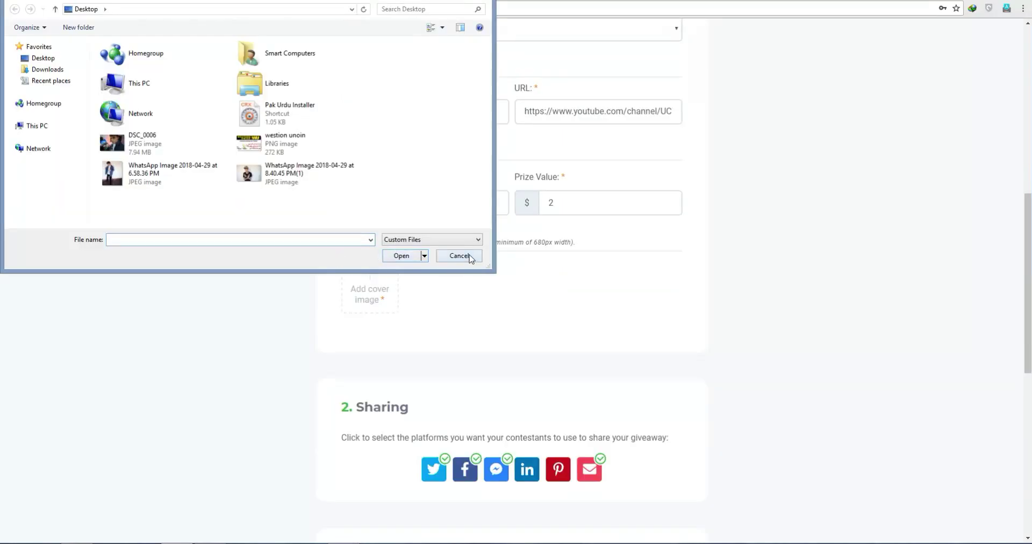
click(466, 256)
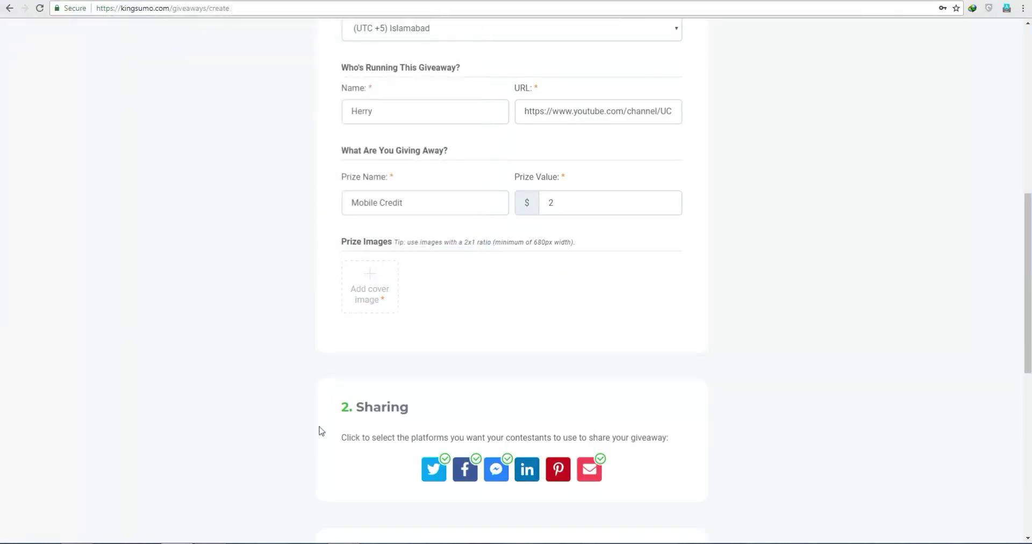
click(366, 281)
Search Google Images for "credit" in a new browser tab to find a prize cover image.
key(ctrl+t)
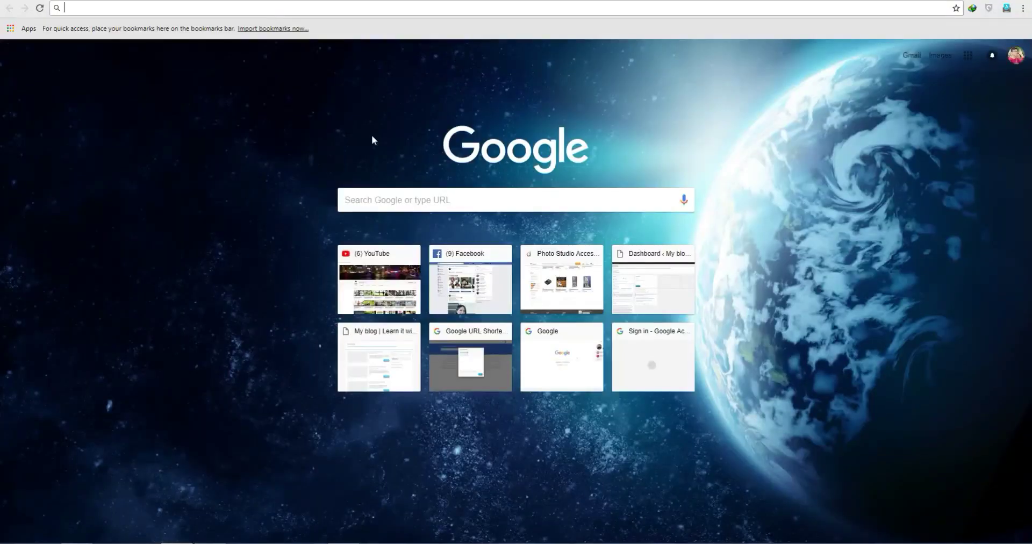
text(cri)
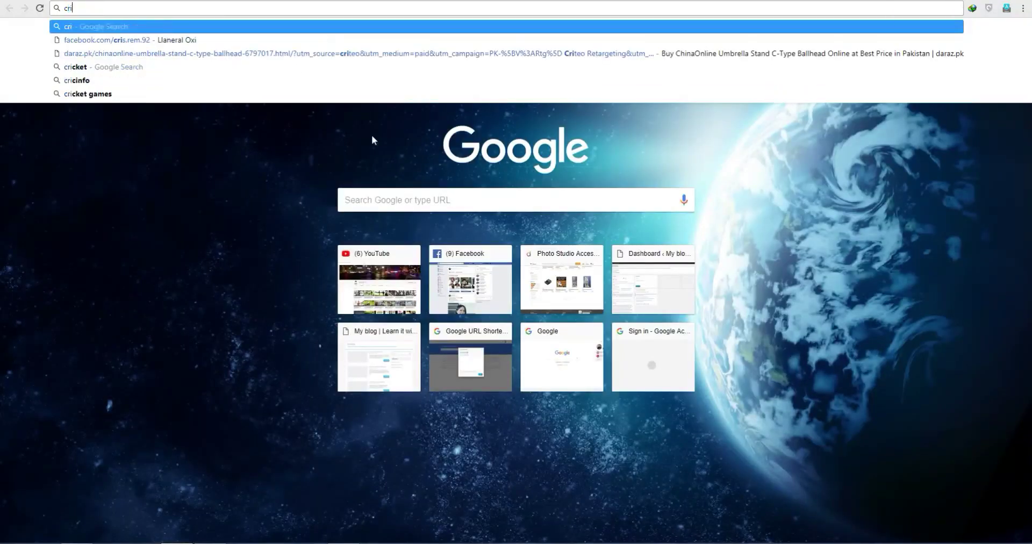
key(BackSpace)
key(BackSpace)
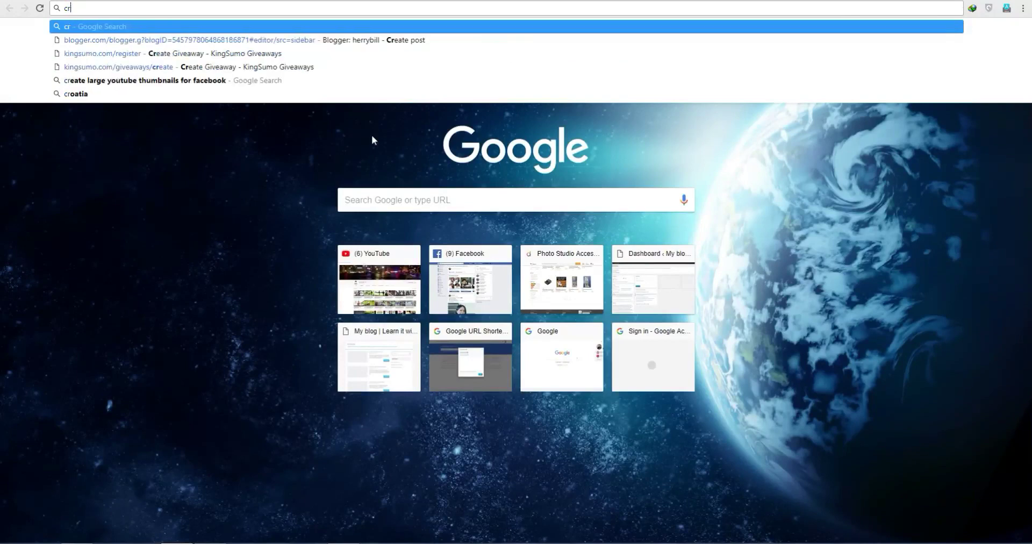
text(redit)
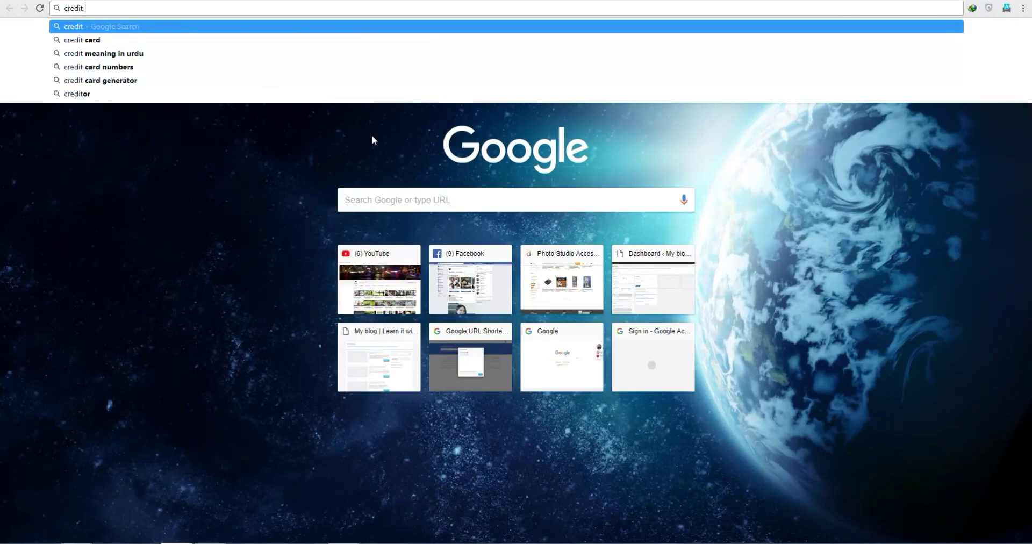
key(Return)
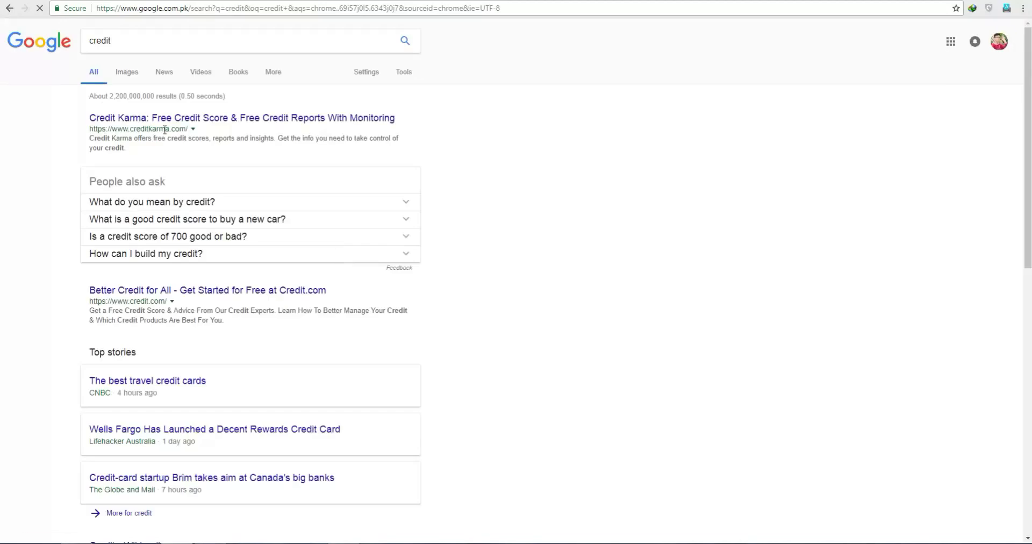
click(127, 77)
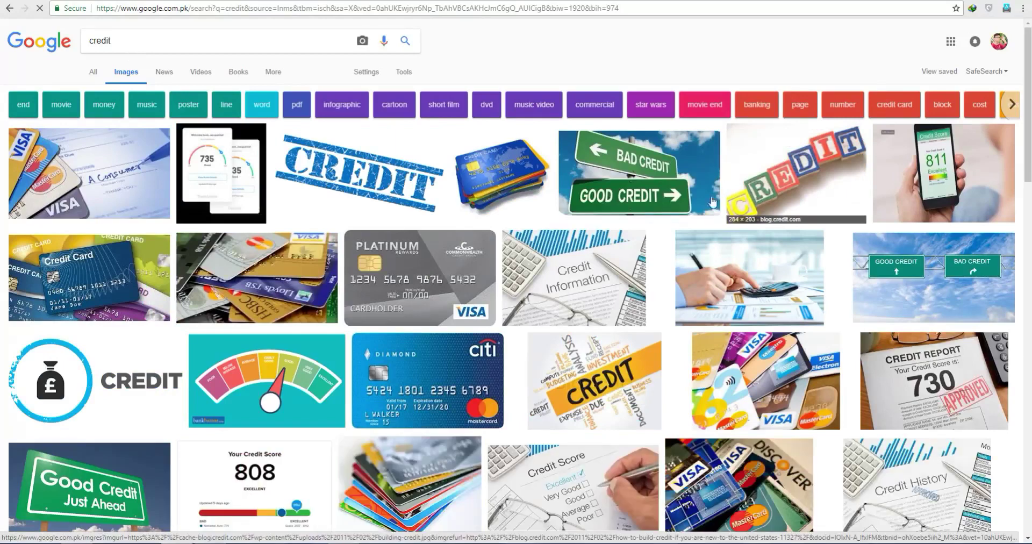
Download the blue CREDIT stamp image from the Google Images results.
click(371, 196)
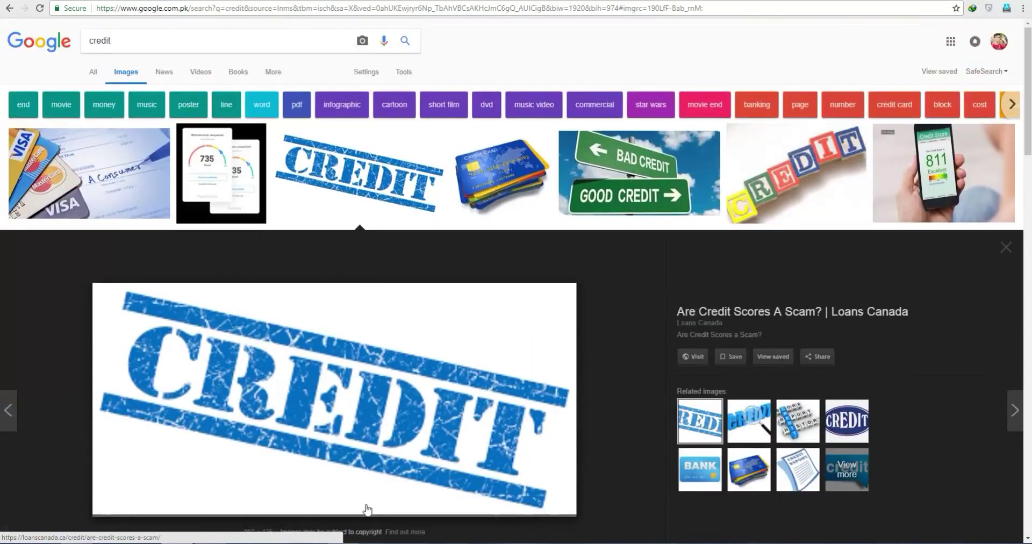
scroll(379, 261, up, 2)
right_click(378, 474)
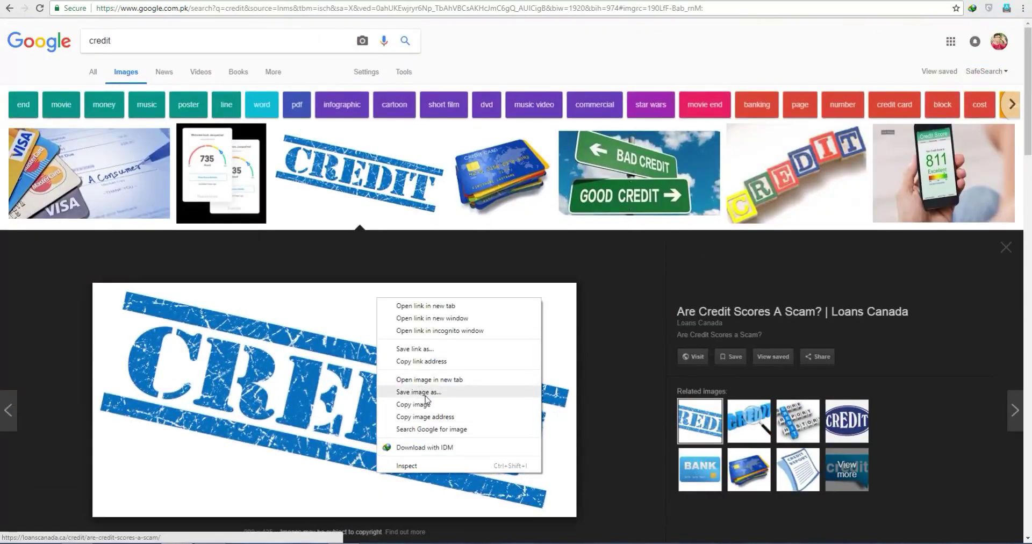
click(427, 399)
click(404, 257)
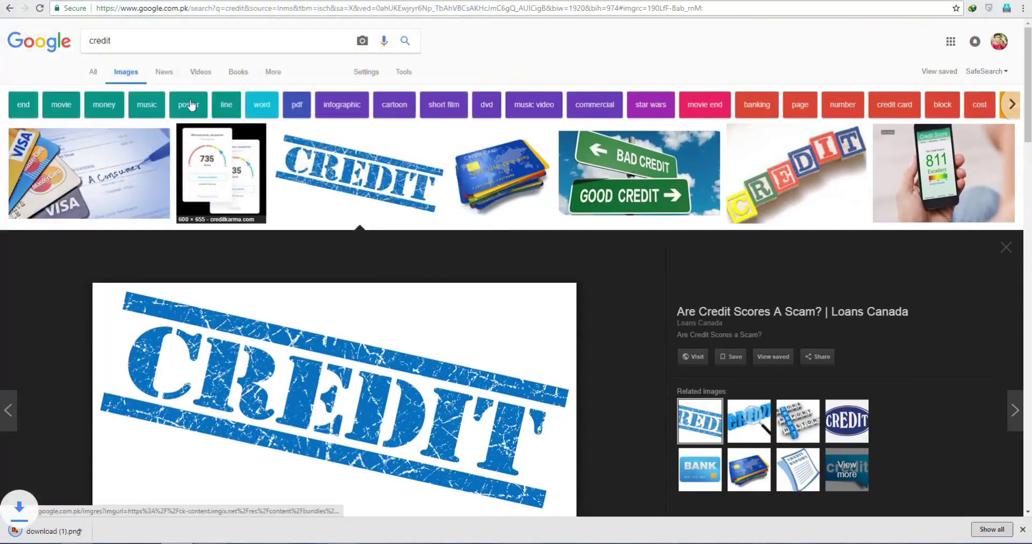
Change the Google Images search to "mobile credit".
click(131, 40)
key(Home)
text(mobile)
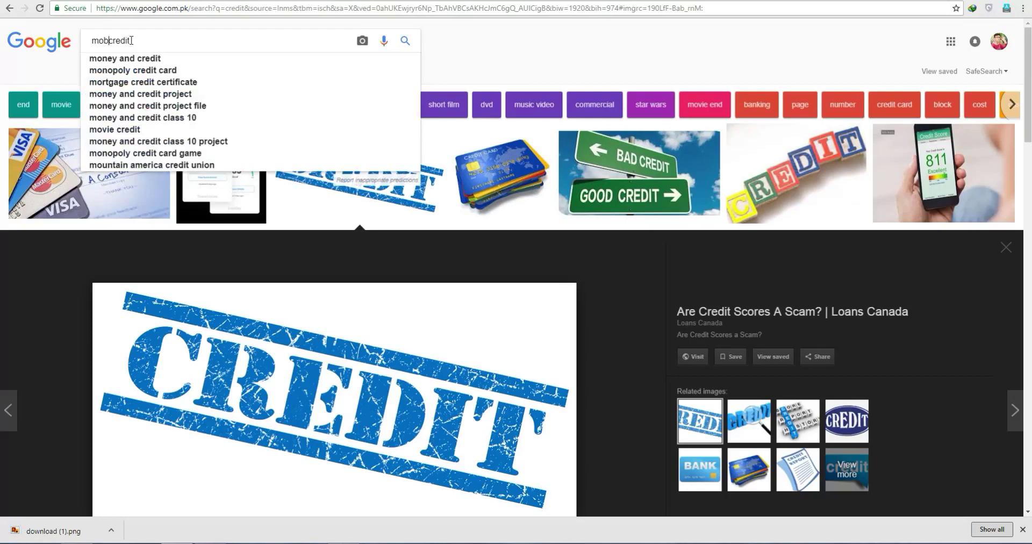
key(Return)
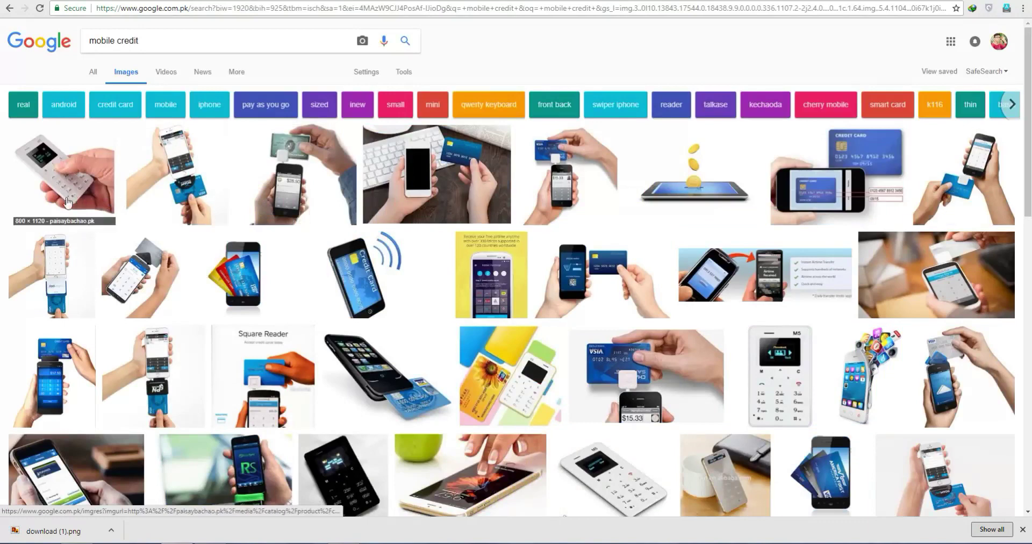
Download the Ingenico G5X Mobile Credit Card Reader image from the search results.
click(180, 180)
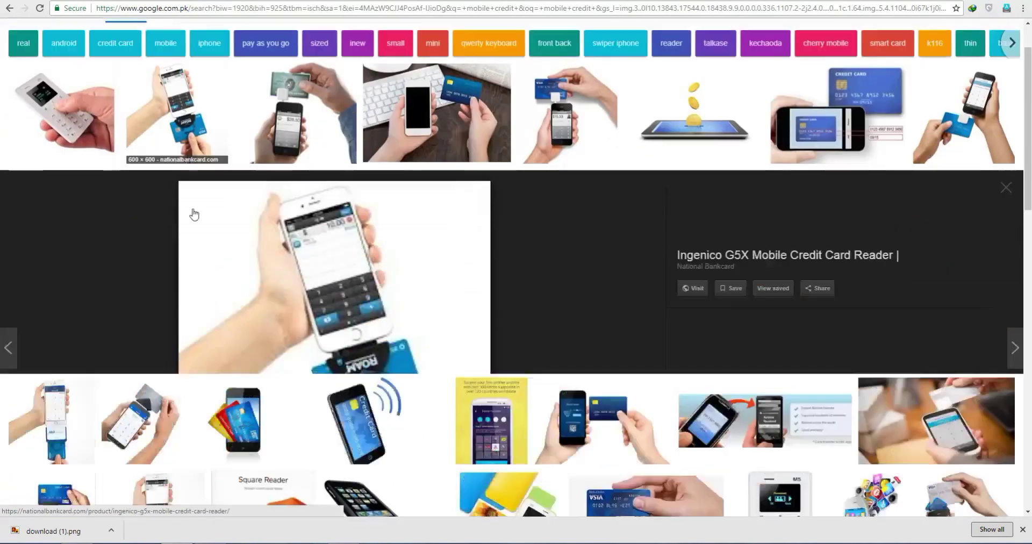
right_click(378, 274)
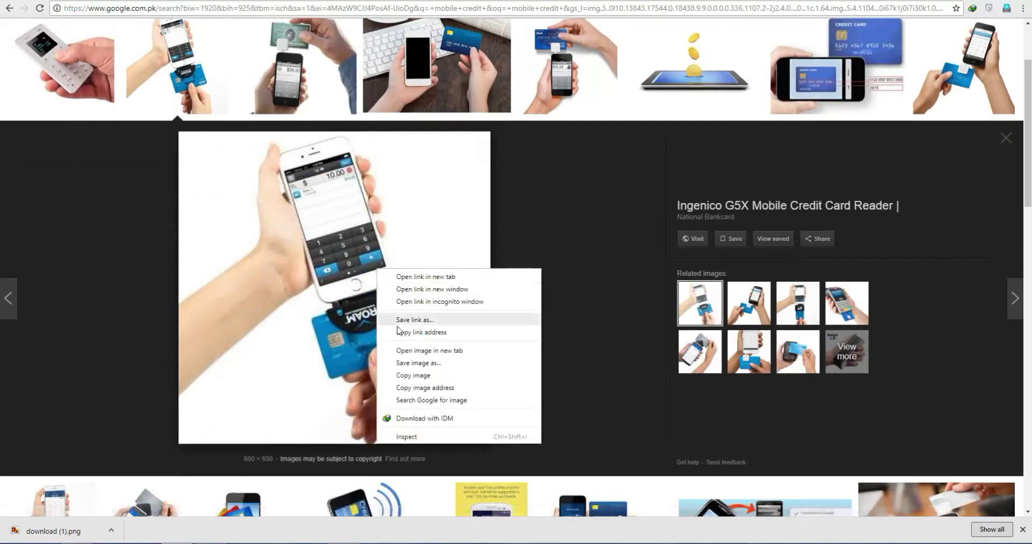
click(419, 367)
click(402, 257)
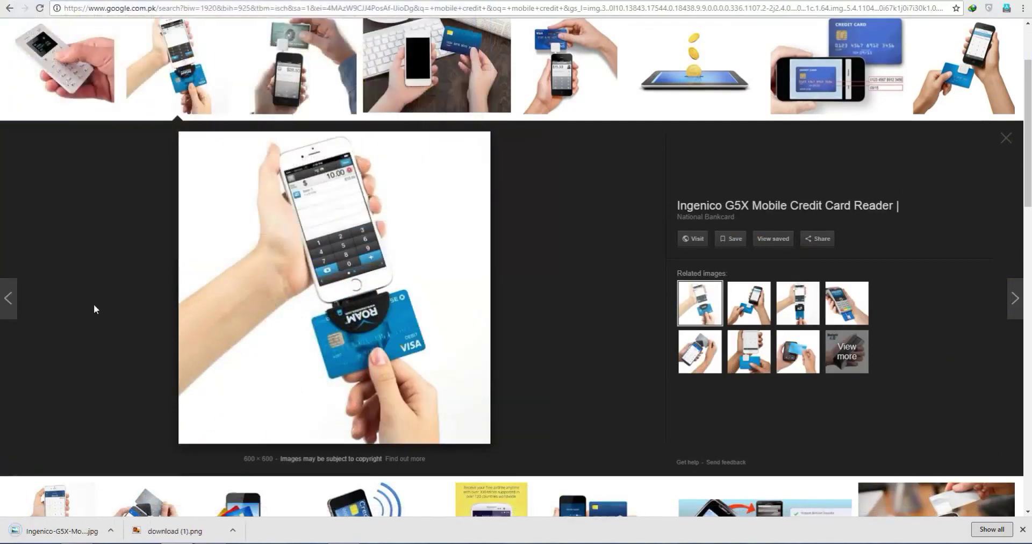
Return to the KingSumo giveaway form and add the downloaded Ingenico G5X image as the prize's cover image.
key(ctrl+Tab)
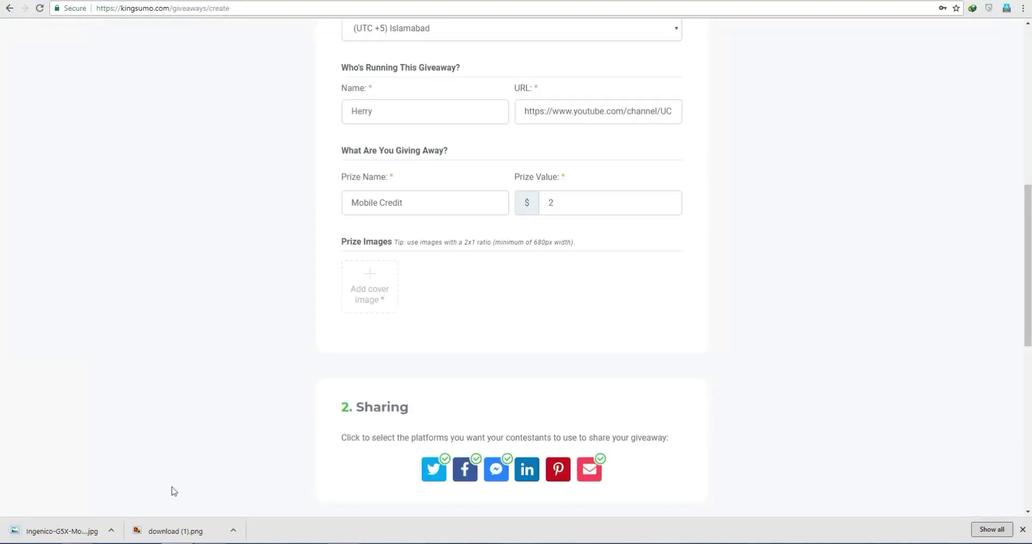
drag(76, 528, 371, 289)
click(369, 291)
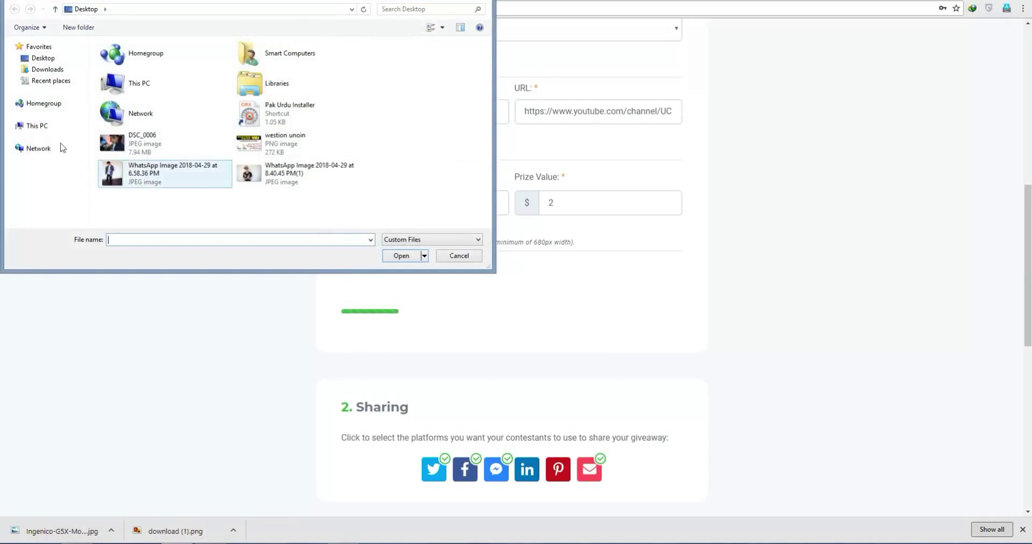
click(460, 256)
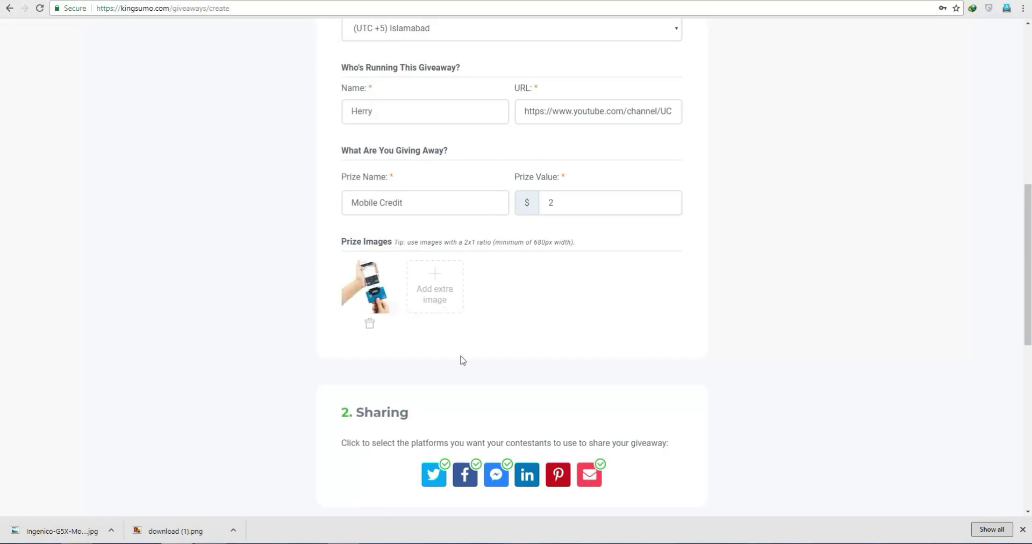
Deselect Facebook among the platforms contestants can use to share the giveaway.
scroll(460, 360, up, 4)
scroll(398, 230, up, 3)
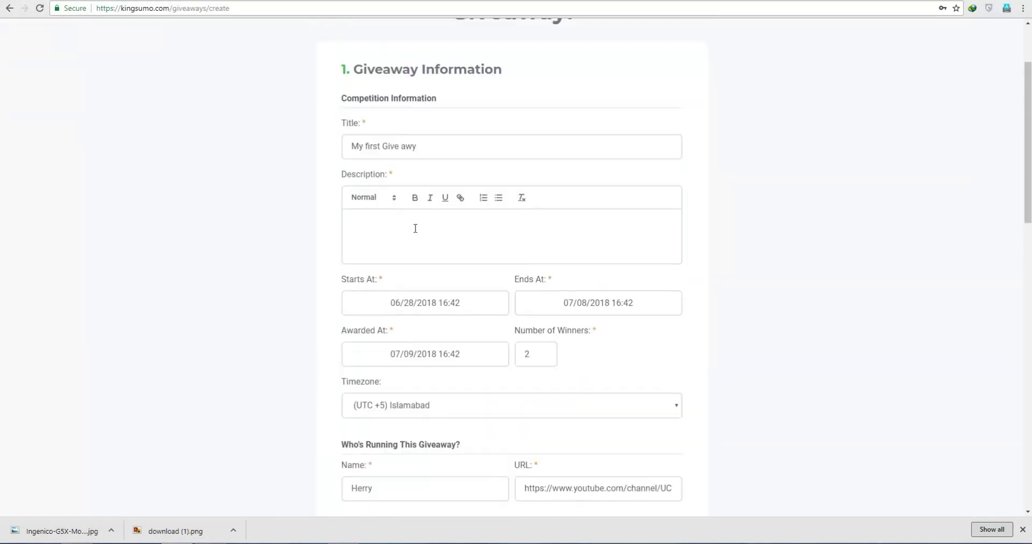
scroll(426, 235, down, 10)
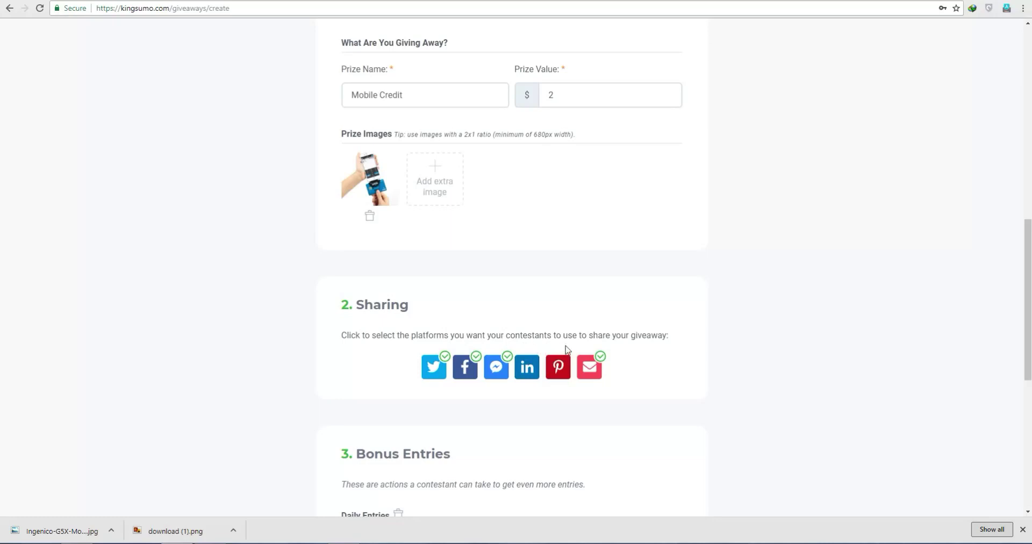
click(471, 374)
click(470, 374)
scroll(458, 318, up, 1)
scroll(457, 396, up, 3)
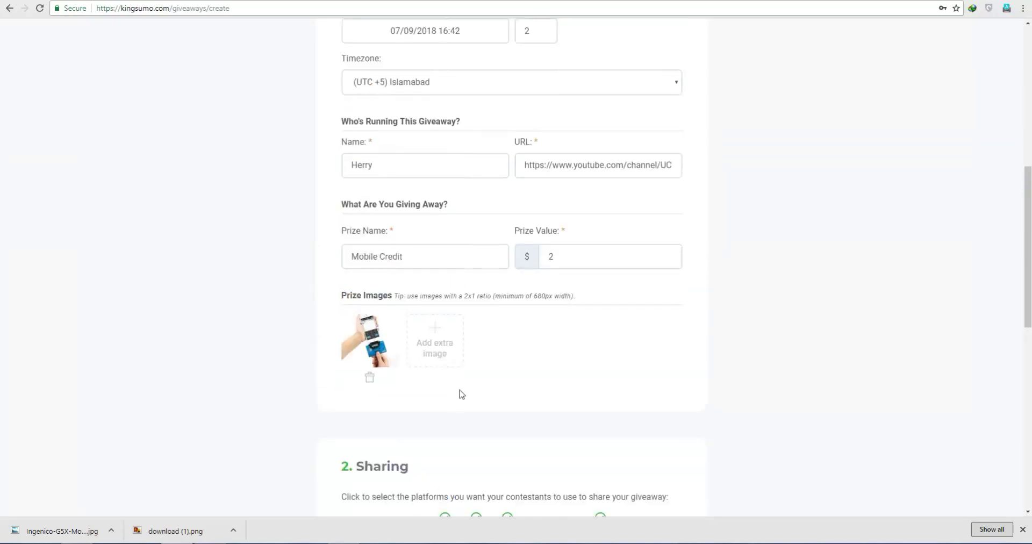
scroll(458, 393, down, 5)
click(475, 263)
Add a YouTube Subscribe action to the Bonus Entries and paste the copied channel link as its YouTube Channel URL.
scroll(357, 424, down, 4)
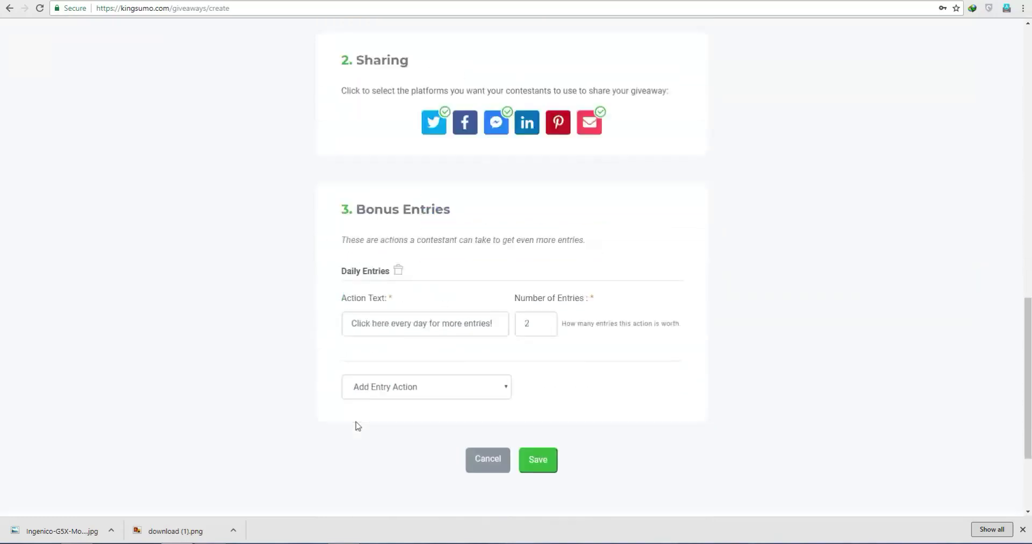
click(384, 242)
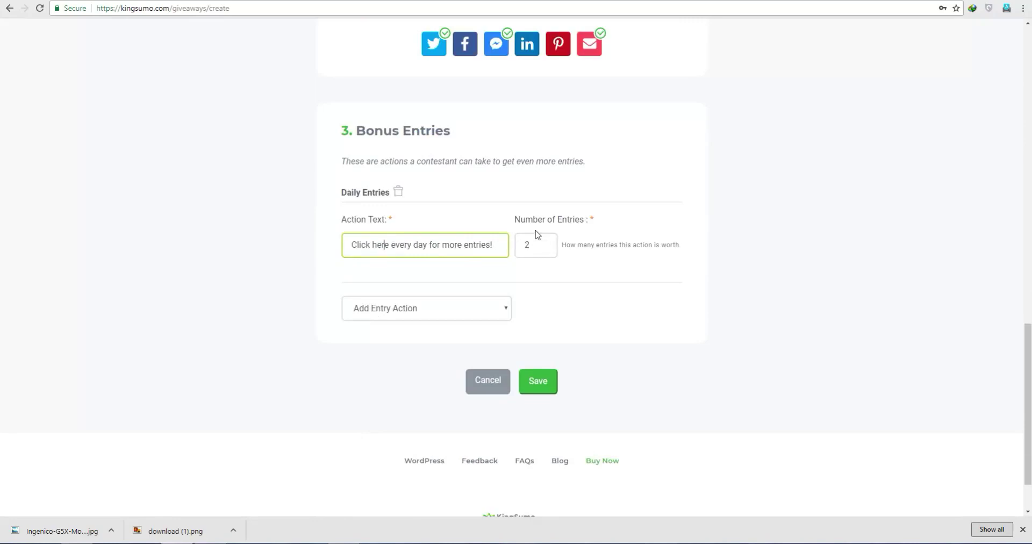
click(415, 313)
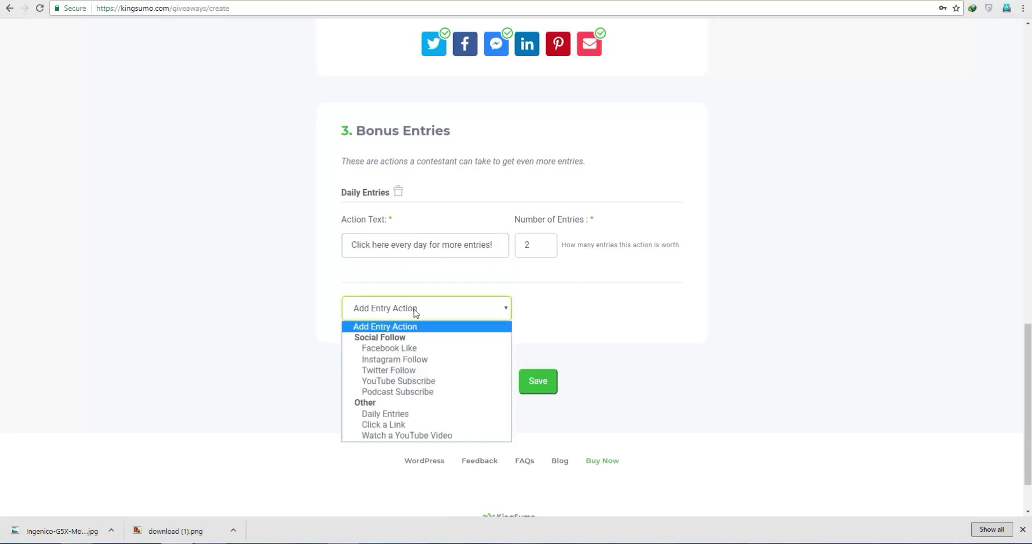
click(414, 381)
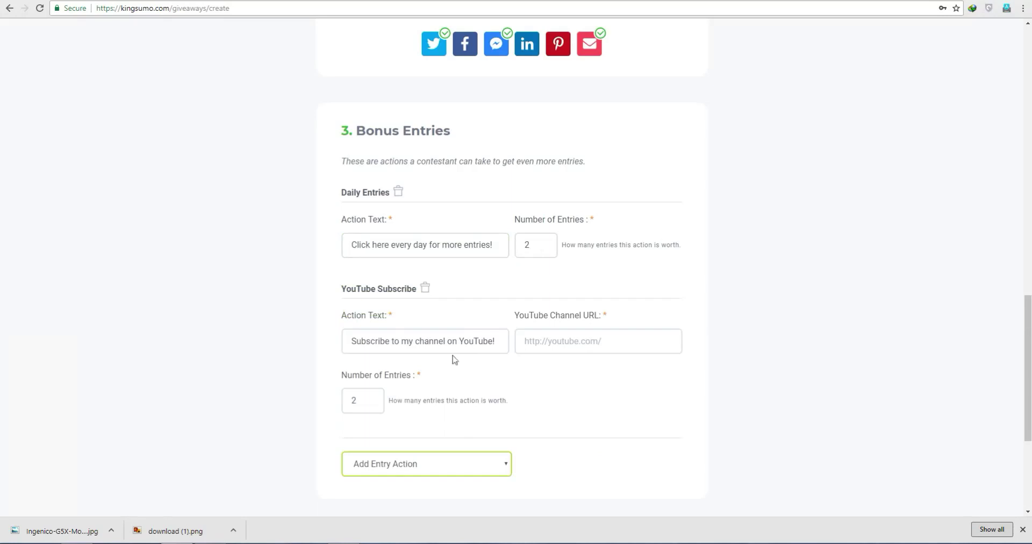
right_click(547, 341)
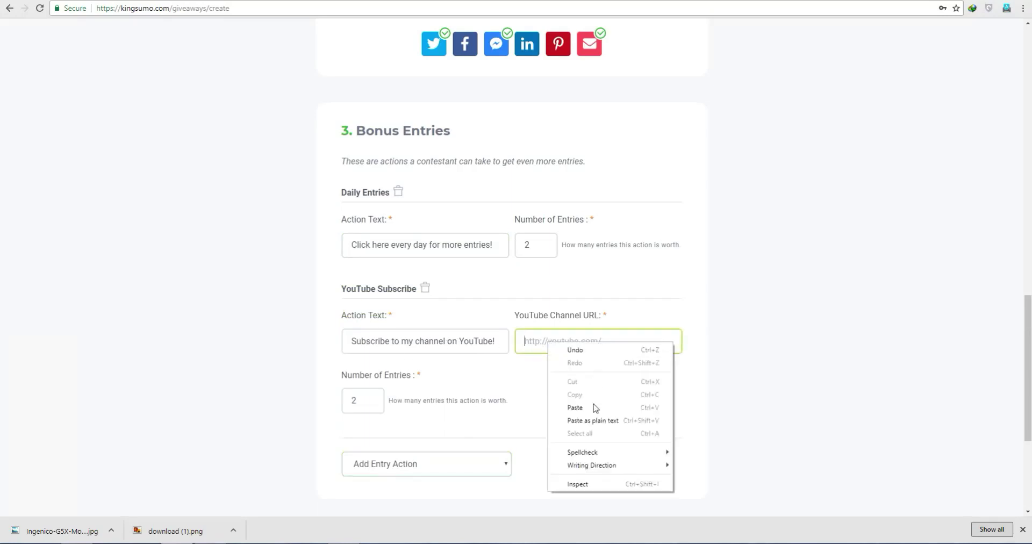
click(594, 406)
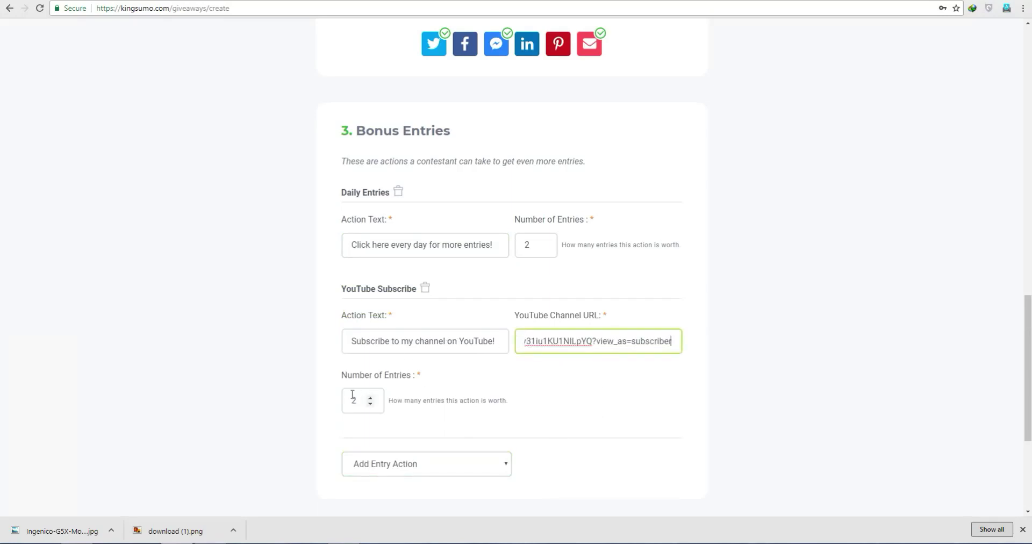
Add a Facebook Like action to the Bonus Entries.
click(388, 468)
scroll(390, 471, down, 3)
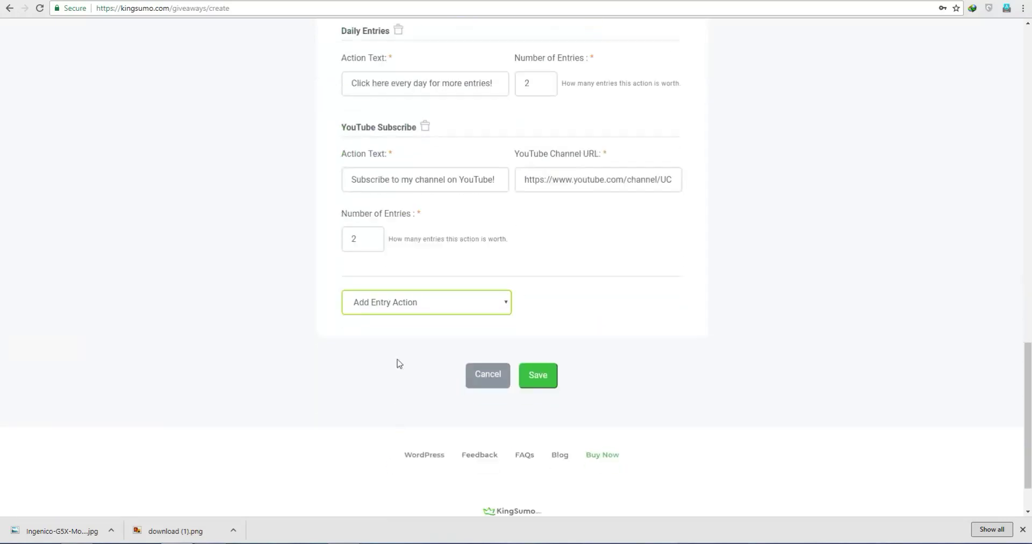
click(396, 302)
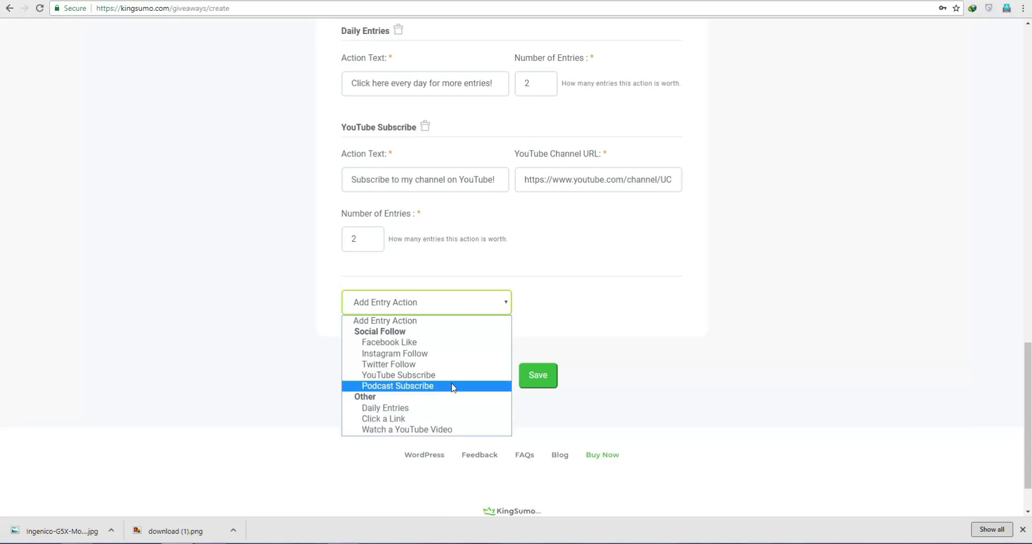
click(448, 343)
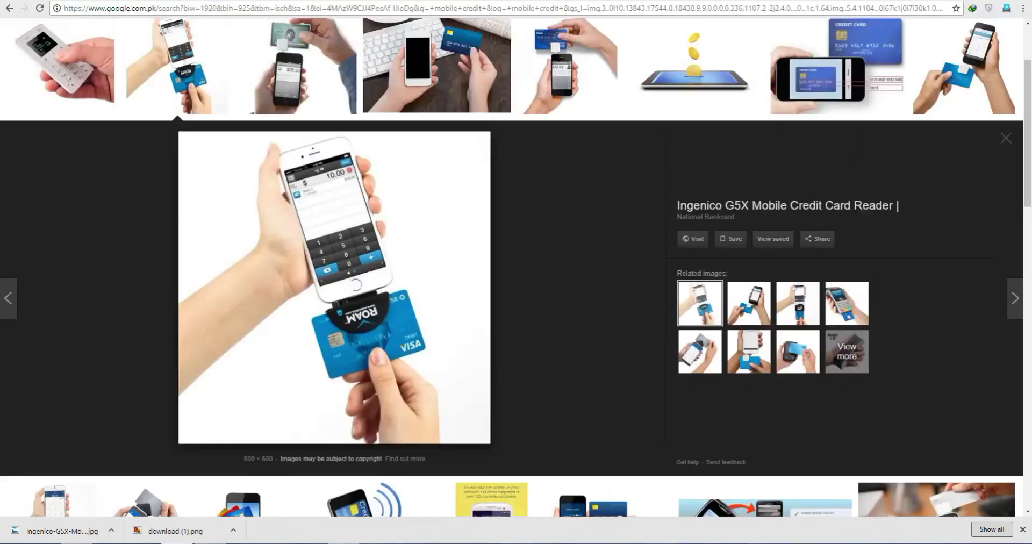
Open Facebook in a new browser tab, go to the LEARN It page and copy its web address.
key(ctrl+t)
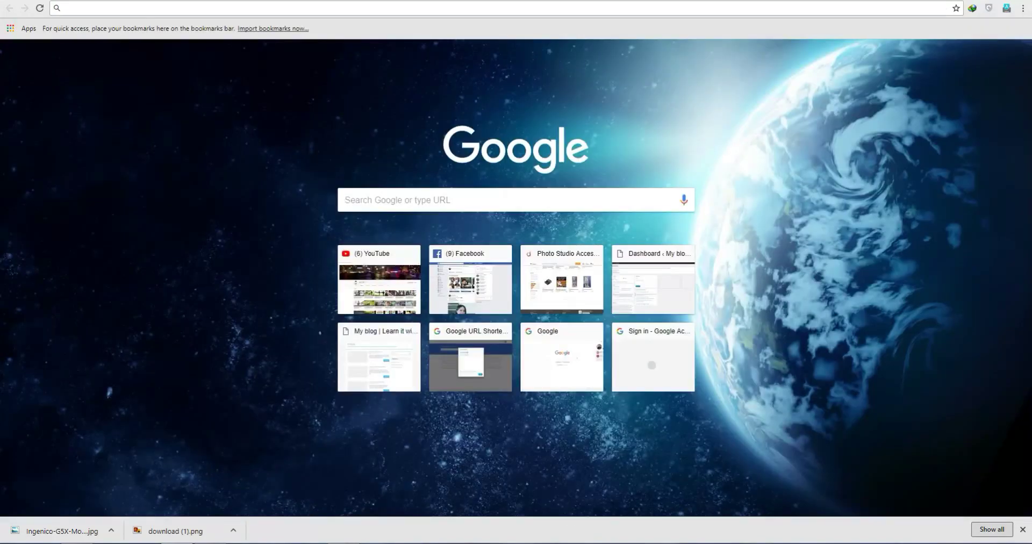
click(442, 297)
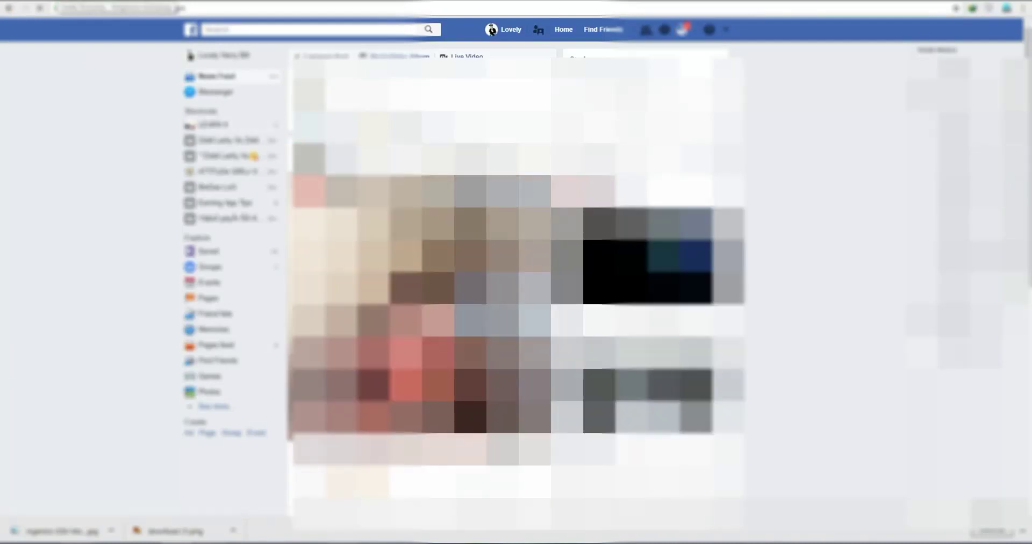
click(218, 126)
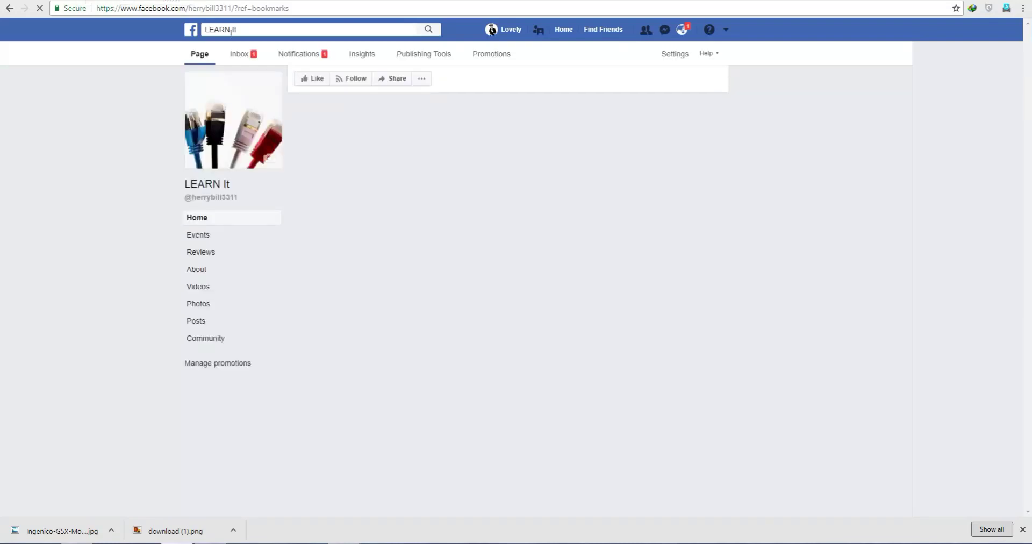
click(250, 11)
right_click(249, 11)
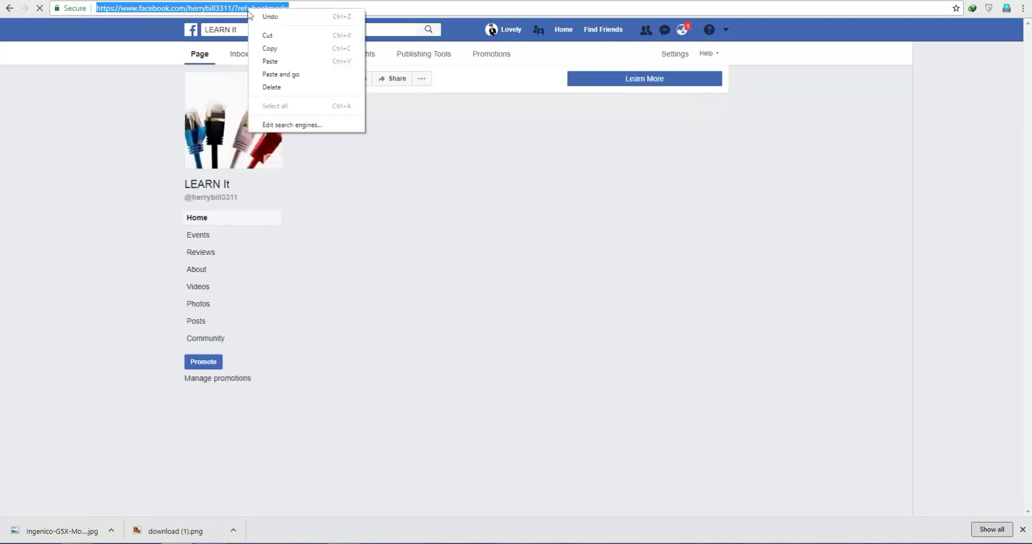
click(272, 47)
Return to the KingSumo form and paste the copied address as the Facebook Page URL of the Facebook Like action.
key(ctrl+Tab)
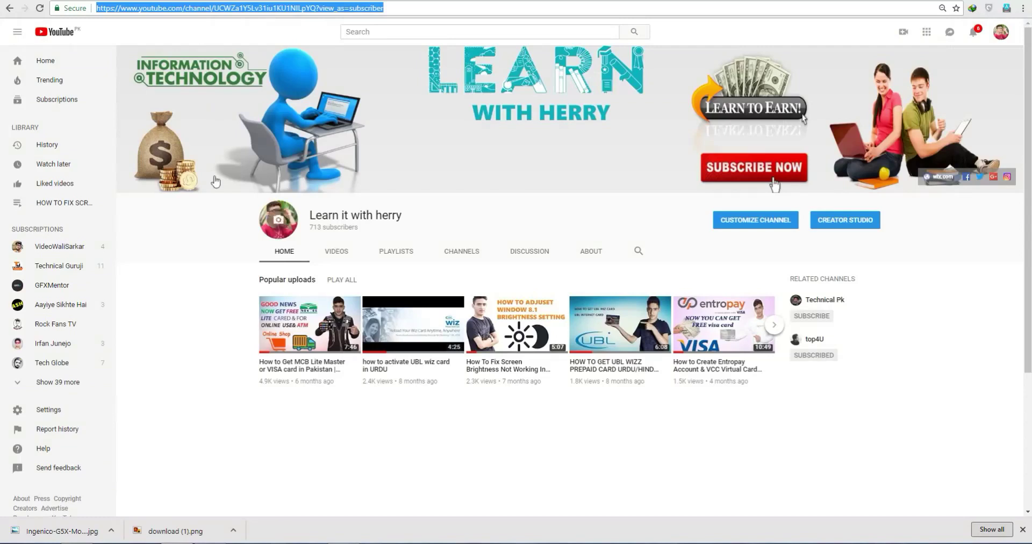
key(ctrl+Tab)
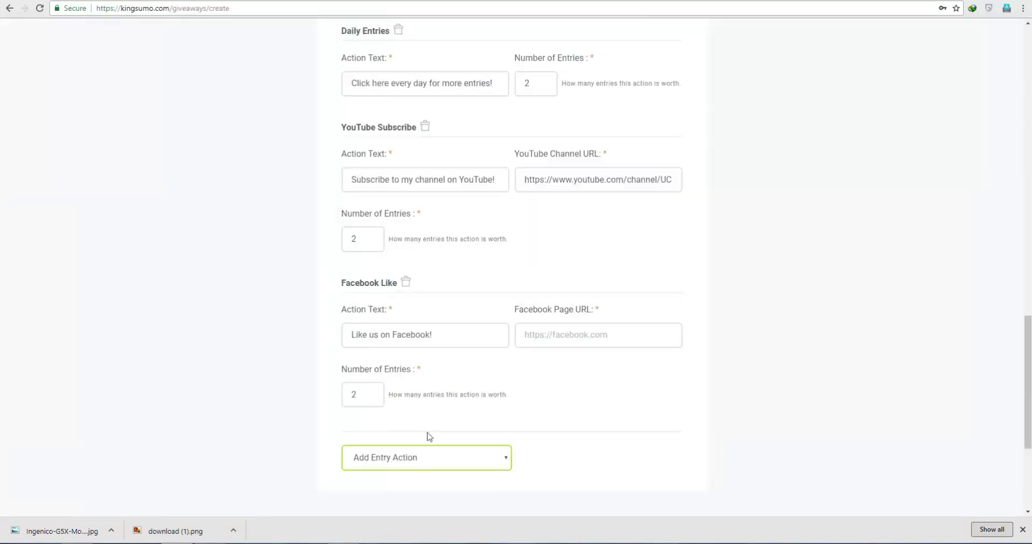
scroll(556, 335, down, 1)
right_click(580, 273)
click(605, 338)
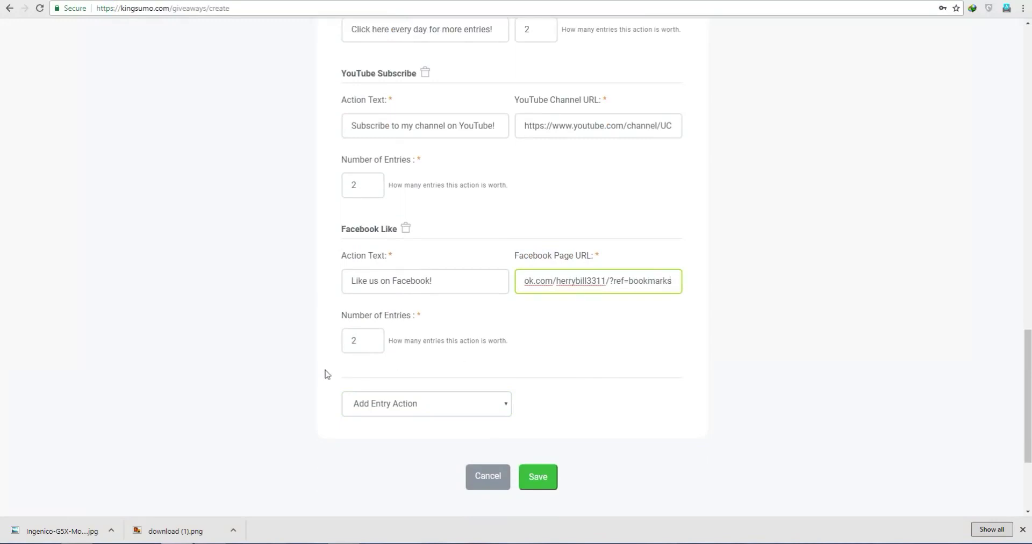
Look through the available entry actions without adding one, and review the form from Bonus Entries back up to Giveaway Information.
click(402, 408)
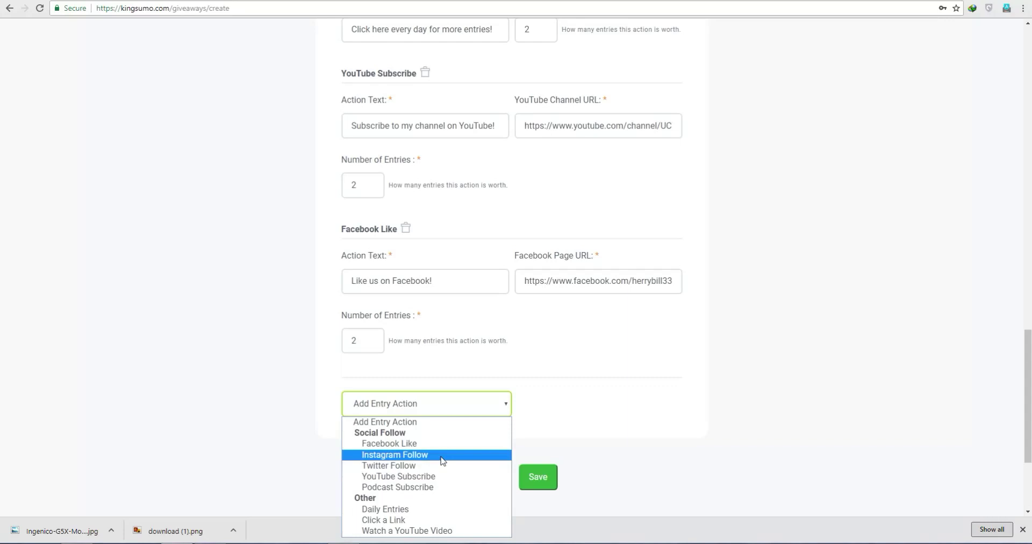
click(223, 377)
scroll(589, 222, up, 2)
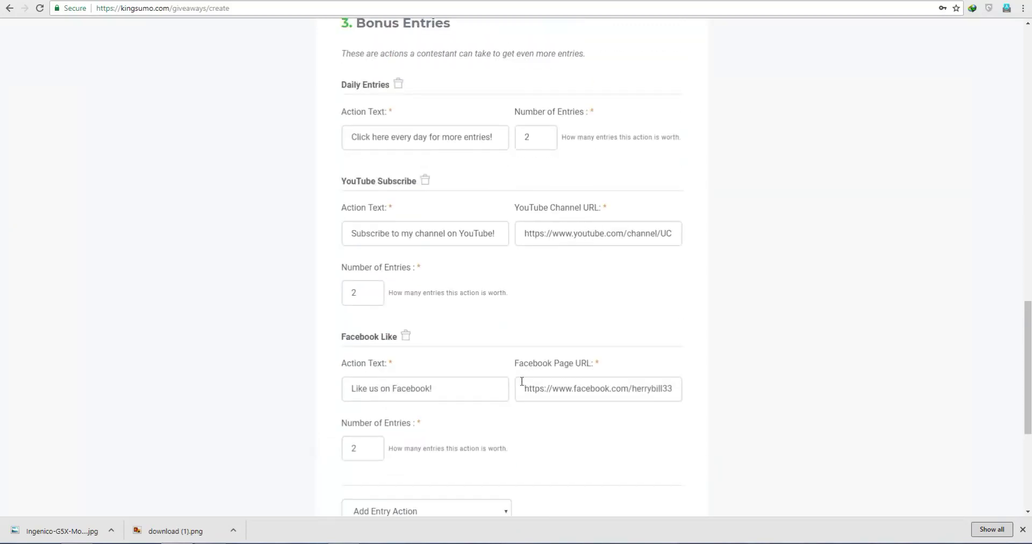
scroll(521, 381, up, 3)
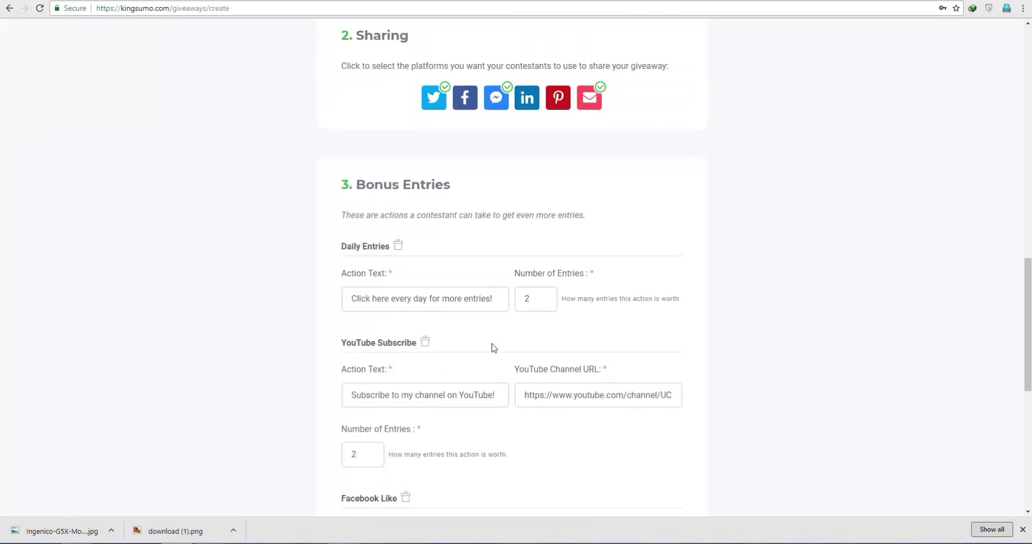
scroll(491, 347, down, 7)
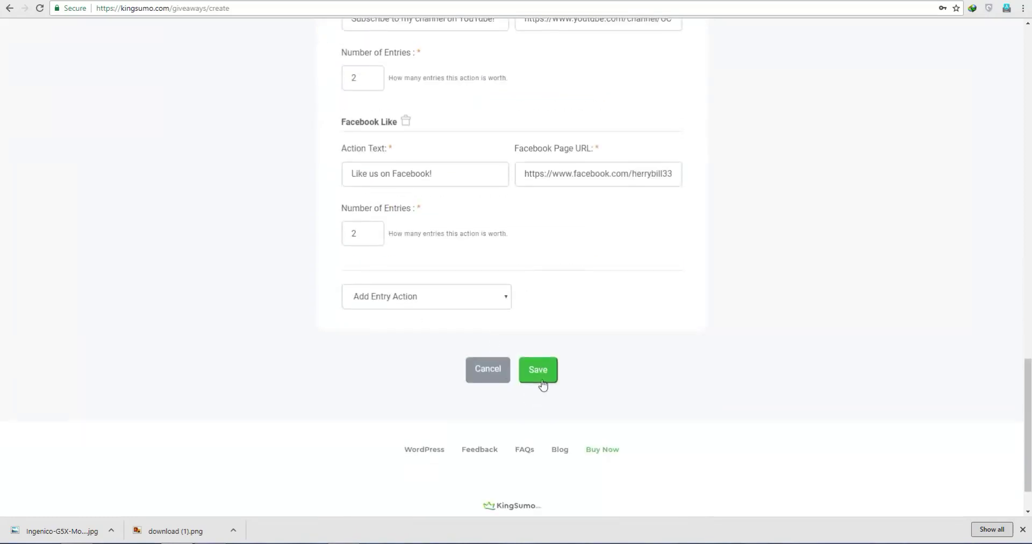
scroll(511, 355, up, 13)
scroll(430, 236, up, 7)
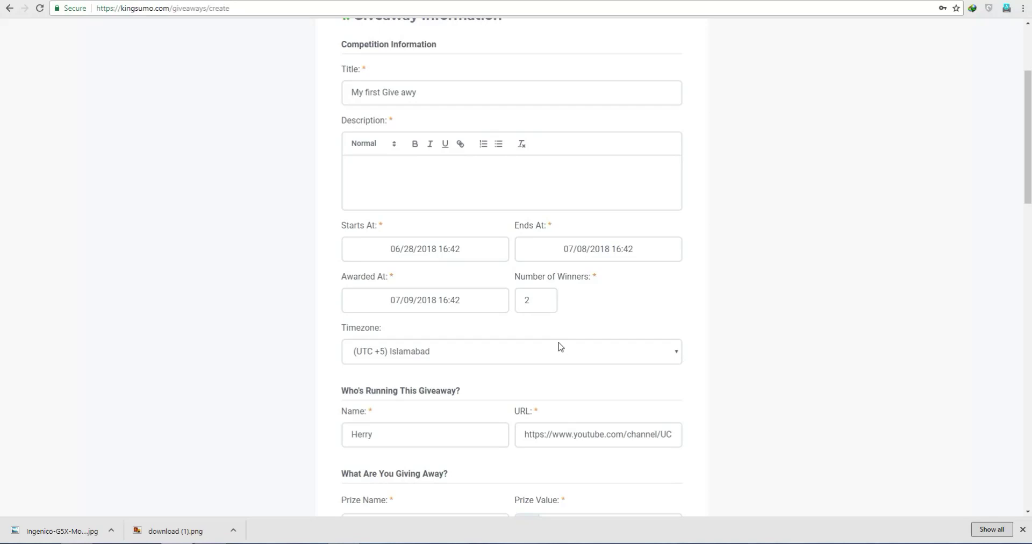
Review the completed form from Giveaway Information through Sharing to Bonus Entries and save the giveaway.
scroll(539, 366, down, 15)
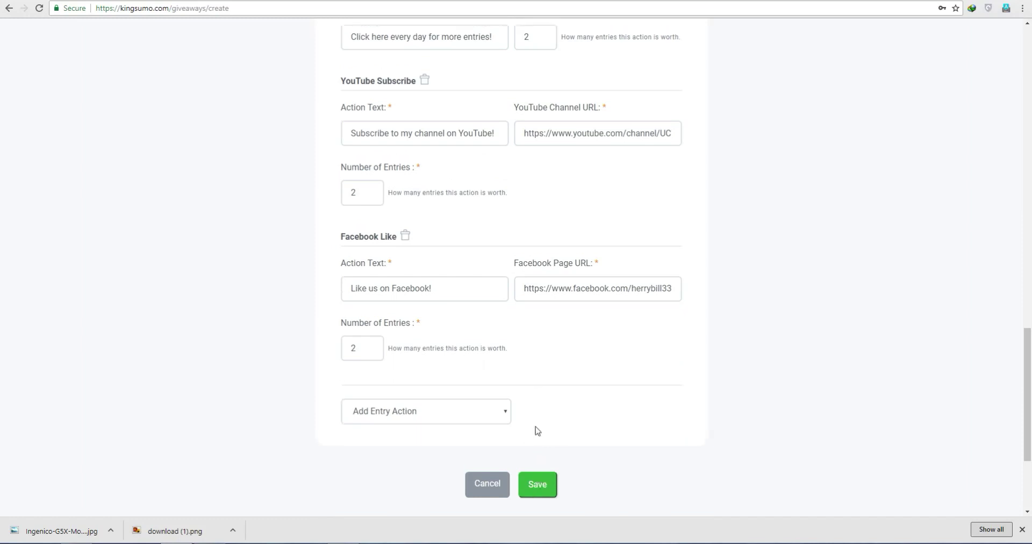
scroll(512, 337, up, 6)
scroll(512, 338, down, 3)
scroll(512, 338, up, 15)
scroll(512, 338, up, 3)
scroll(512, 338, down, 17)
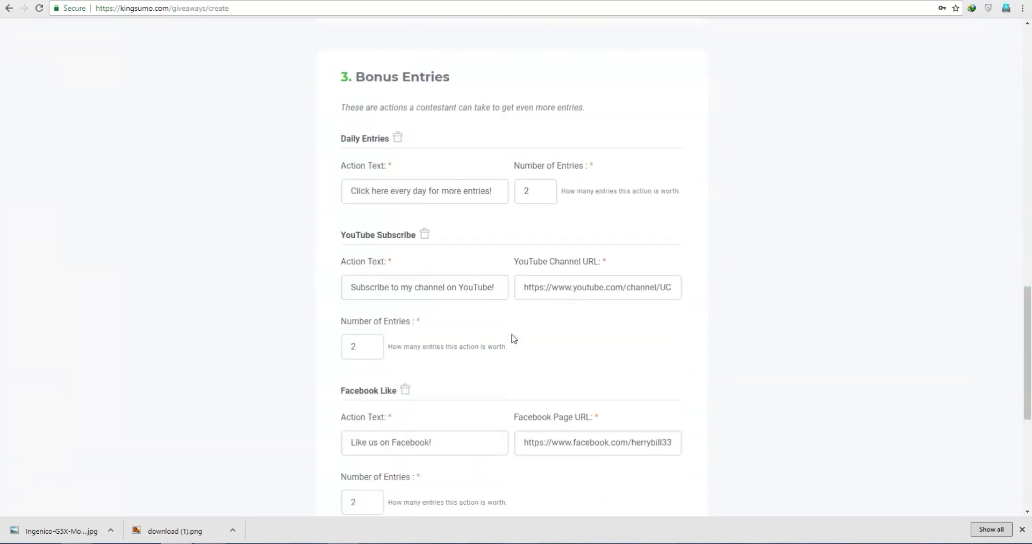
scroll(512, 338, up, 5)
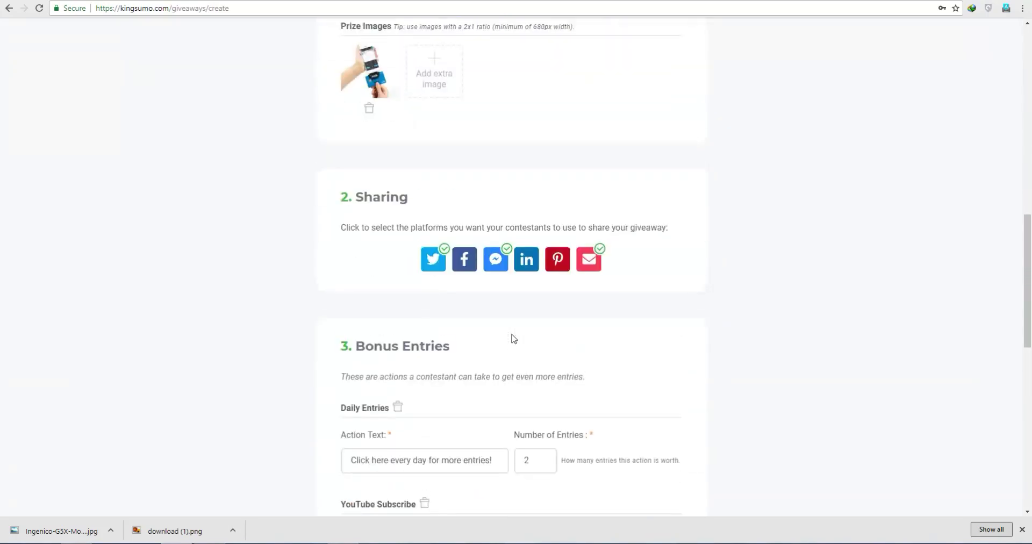
scroll(512, 338, up, 5)
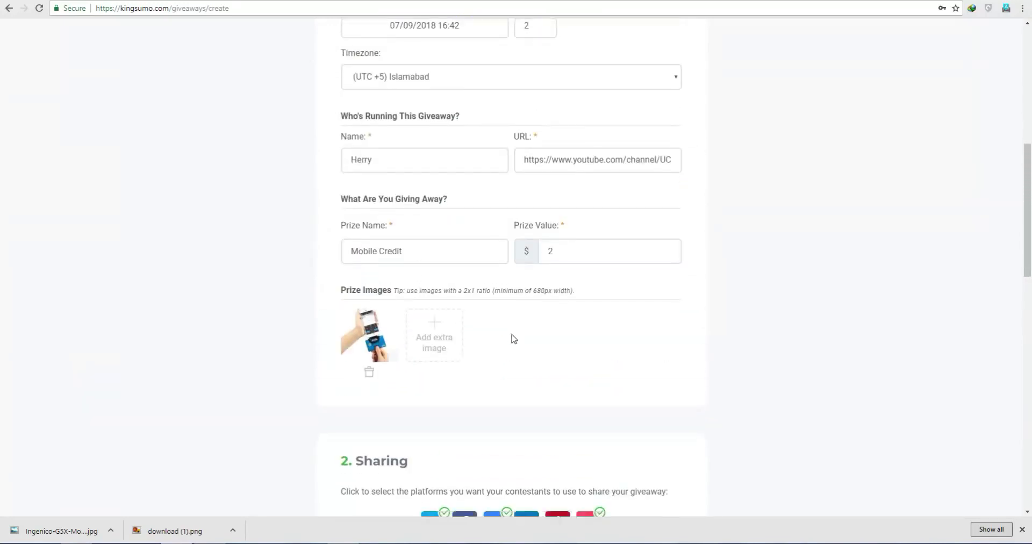
scroll(514, 338, down, 5)
scroll(512, 341, down, 11)
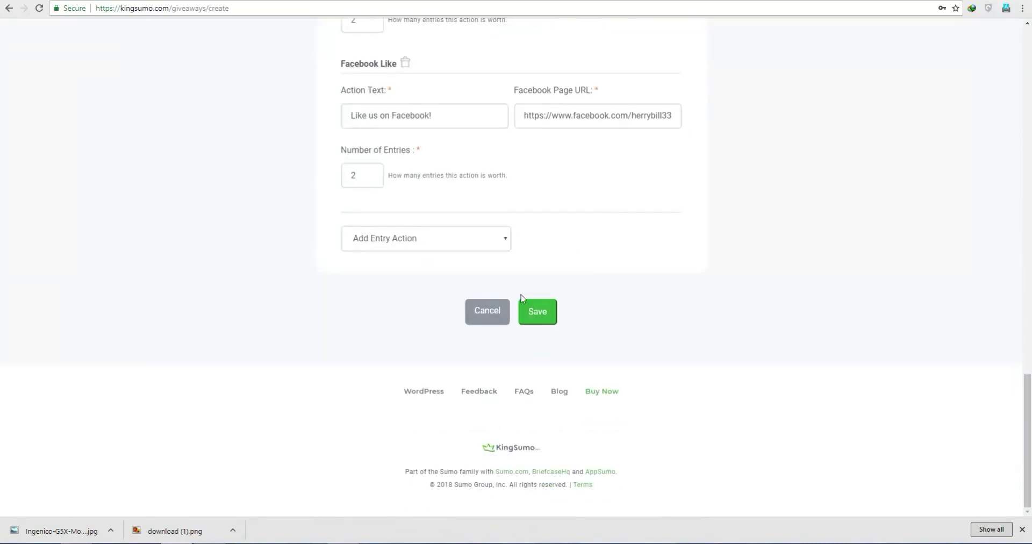
click(545, 316)
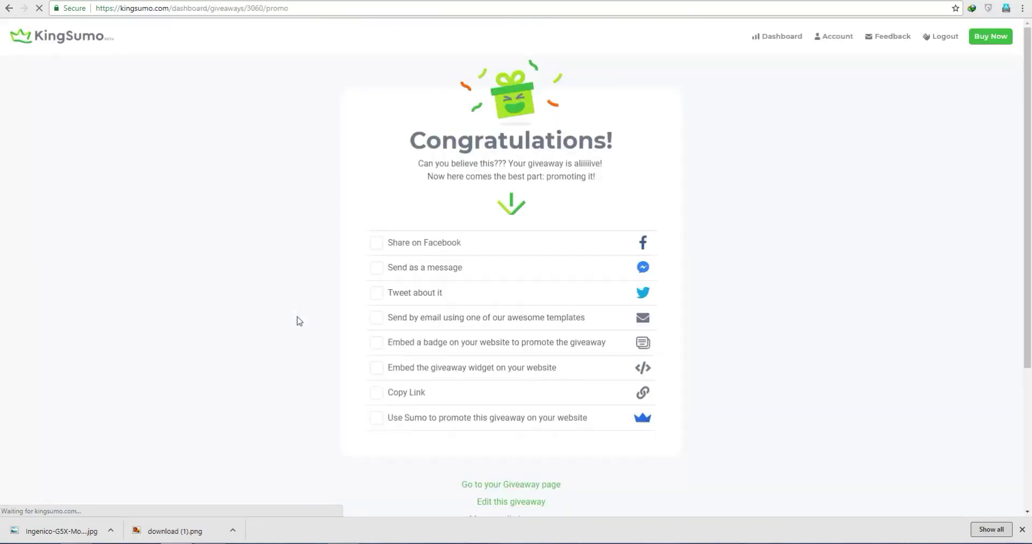
Mark Share on Facebook in the promotion checklist, open the giveaway's public page through Copy Link and copy its web address.
click(378, 252)
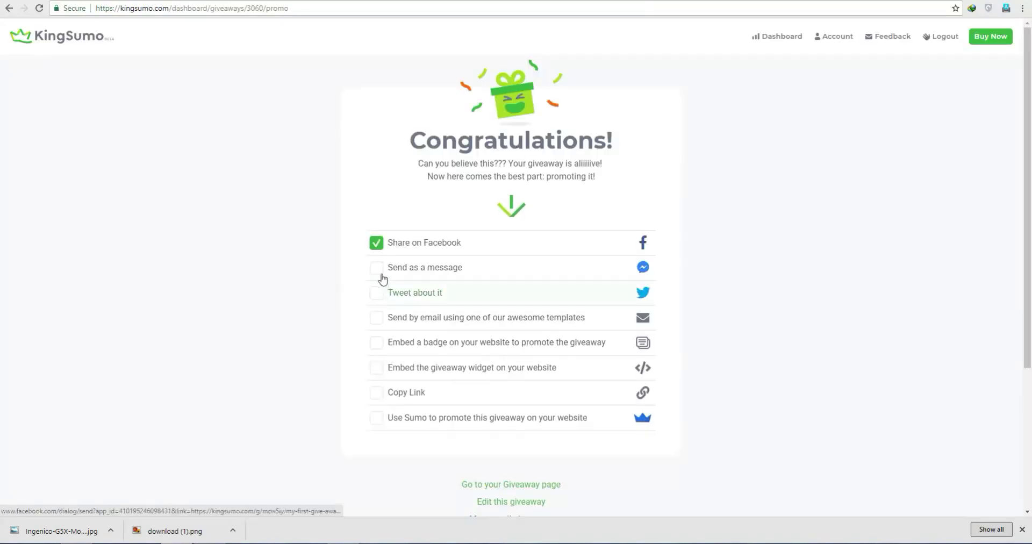
click(379, 398)
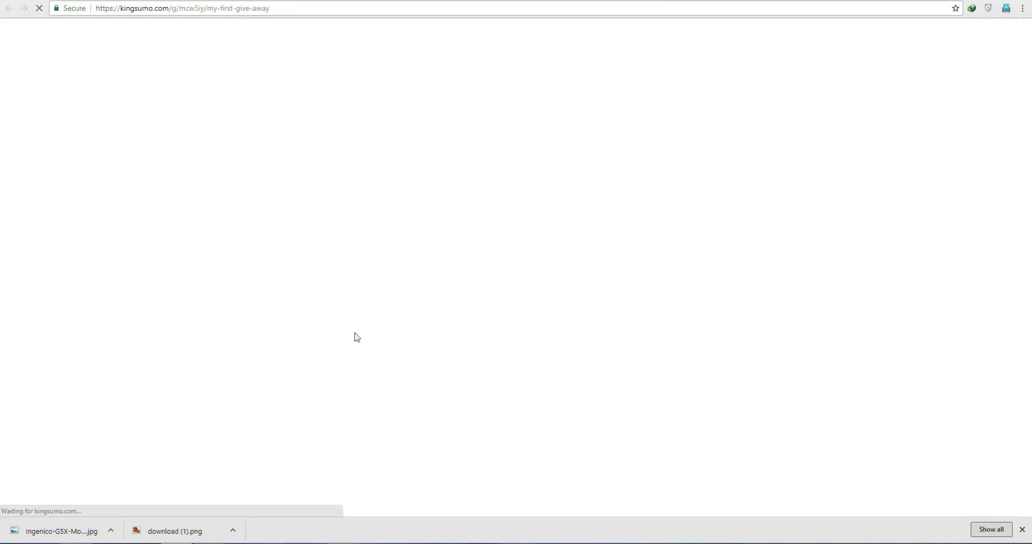
click(157, 14)
right_click(157, 16)
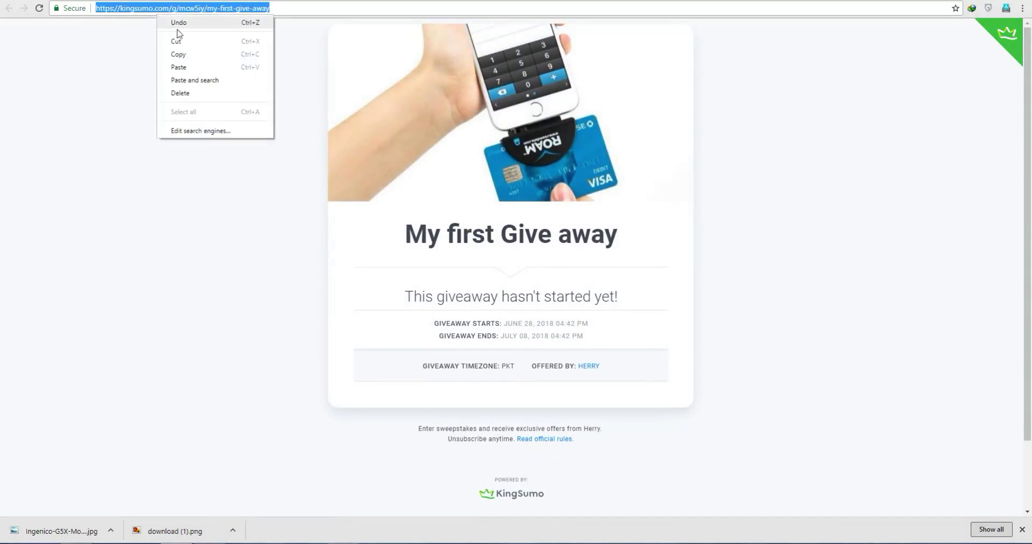
click(189, 58)
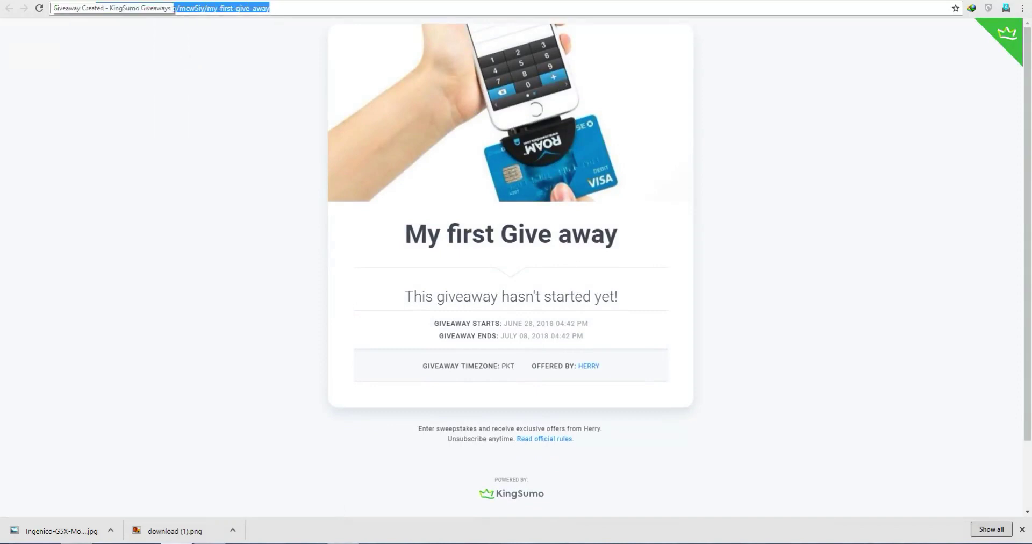
key(alt+Left)
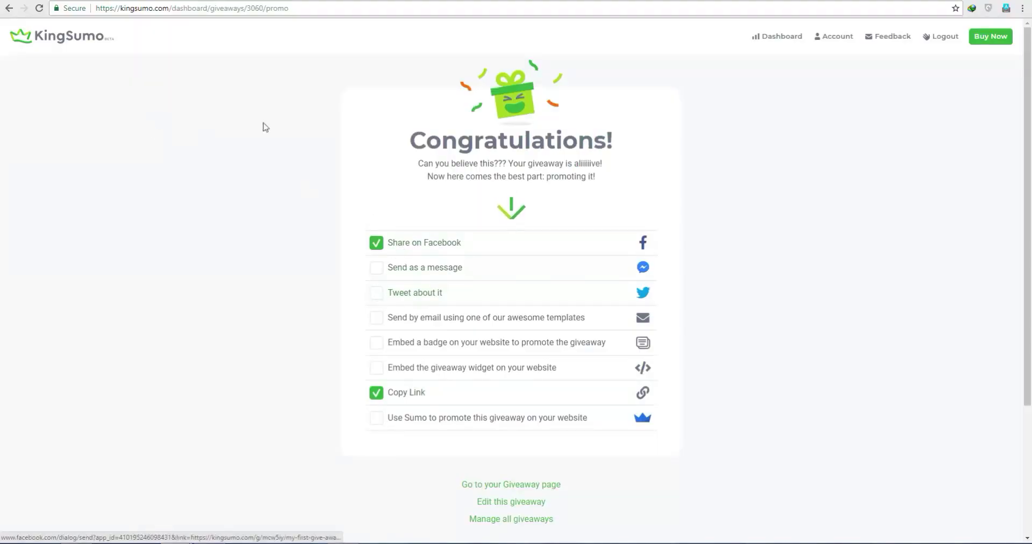
From the promotion checklist, share the giveaway as a public post on the Facebook timeline and return to the checklist.
click(478, 245)
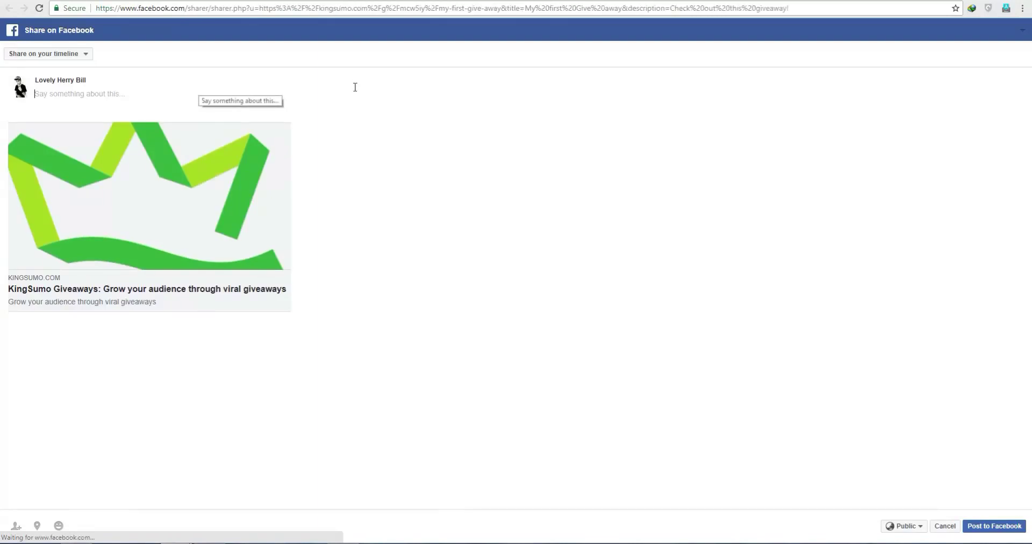
click(1003, 527)
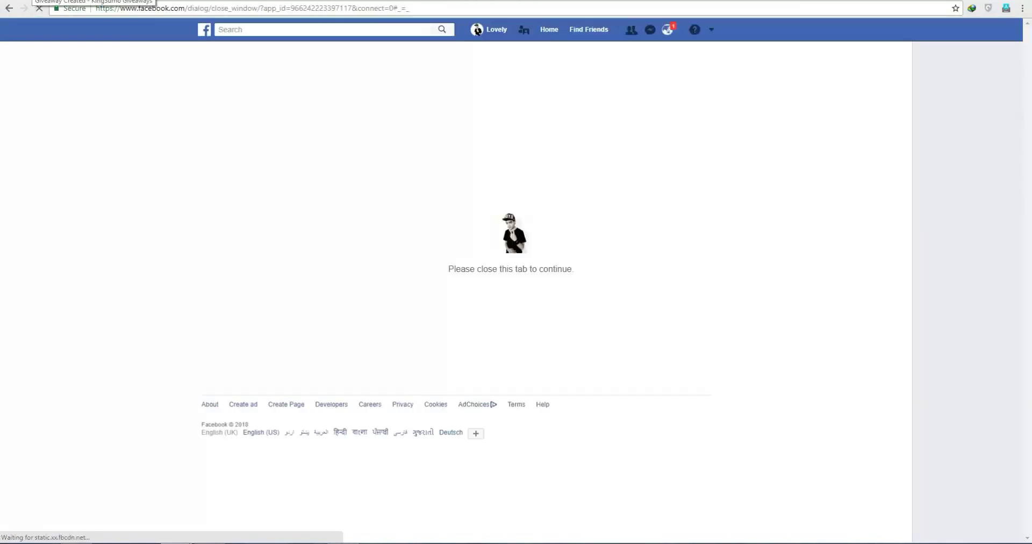
key(ctrl+w)
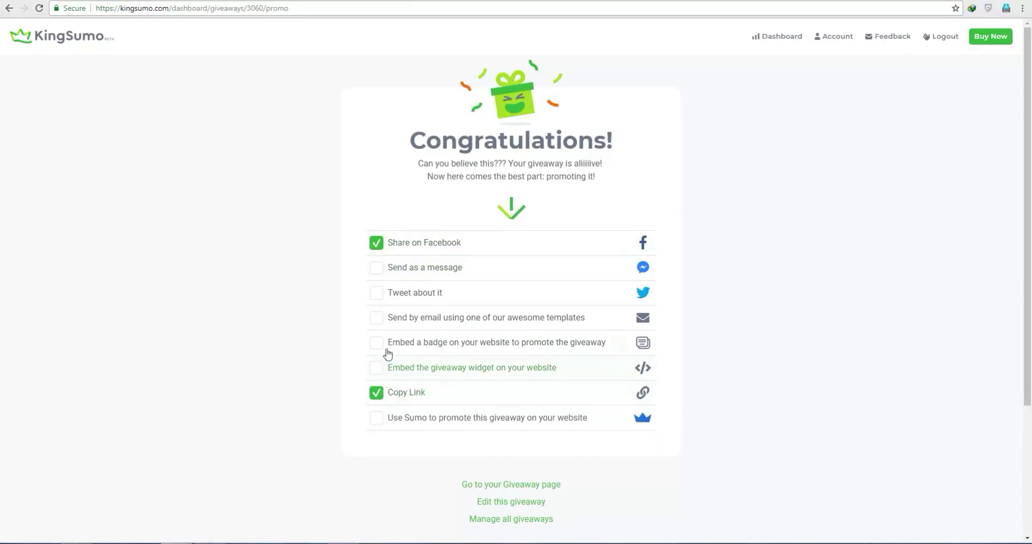
scroll(392, 295, down, 3)
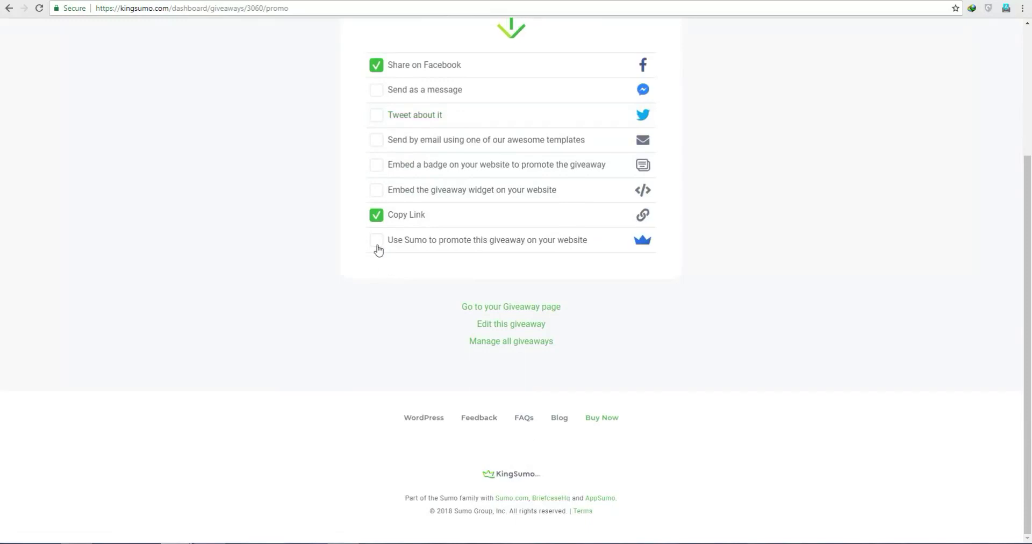
scroll(371, 236, up, 3)
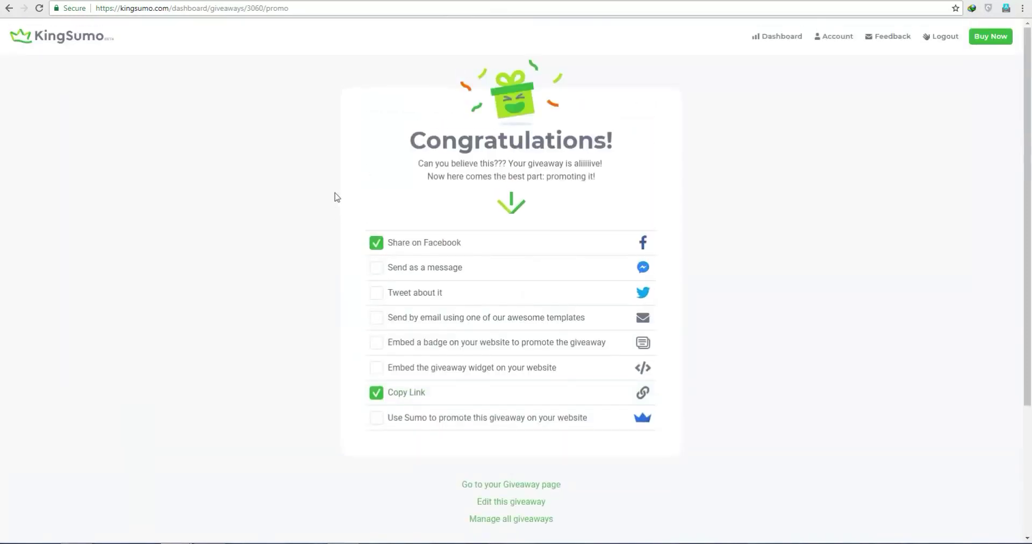